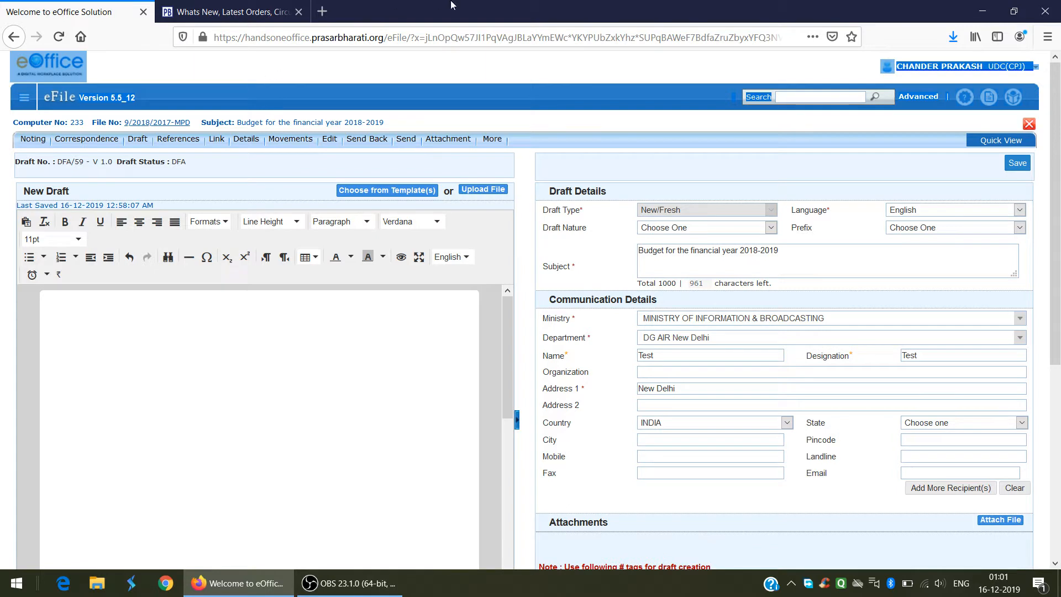
Step: Open the DMC MR Part-A document from the desktop in Microsoft Word and look through the letter
{"action": "left_click", "coordinate": [363, 95]}
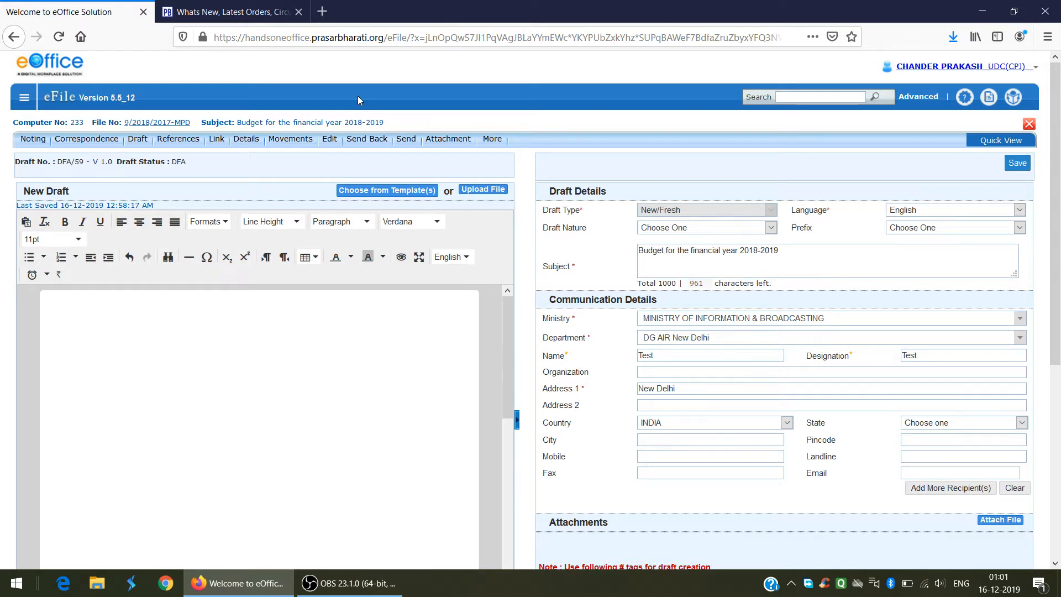
{"action": "left_click", "coordinate": [984, 10]}
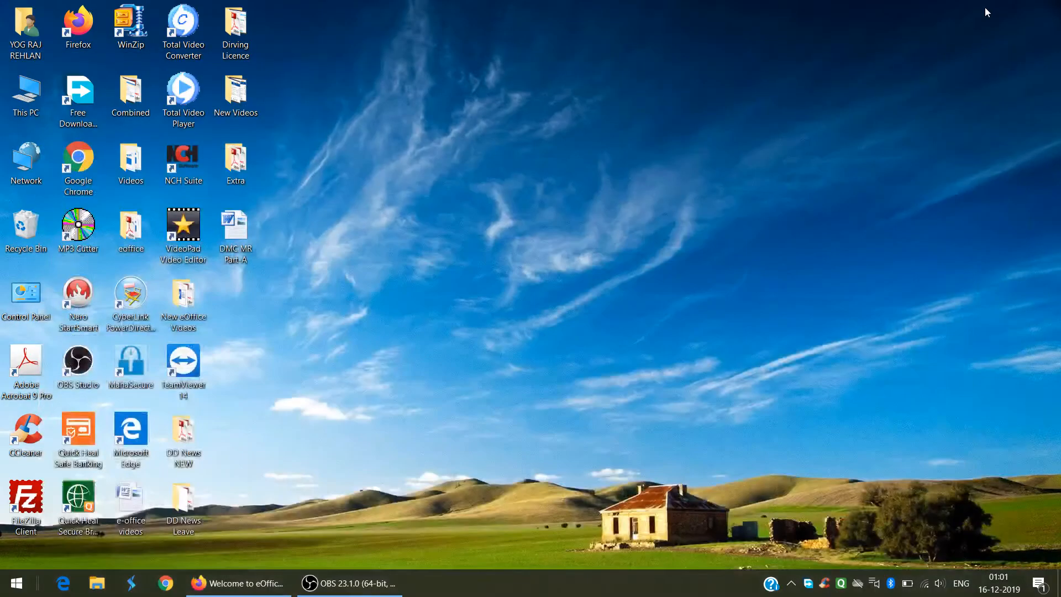
{"action": "double_click", "coordinate": [247, 244]}
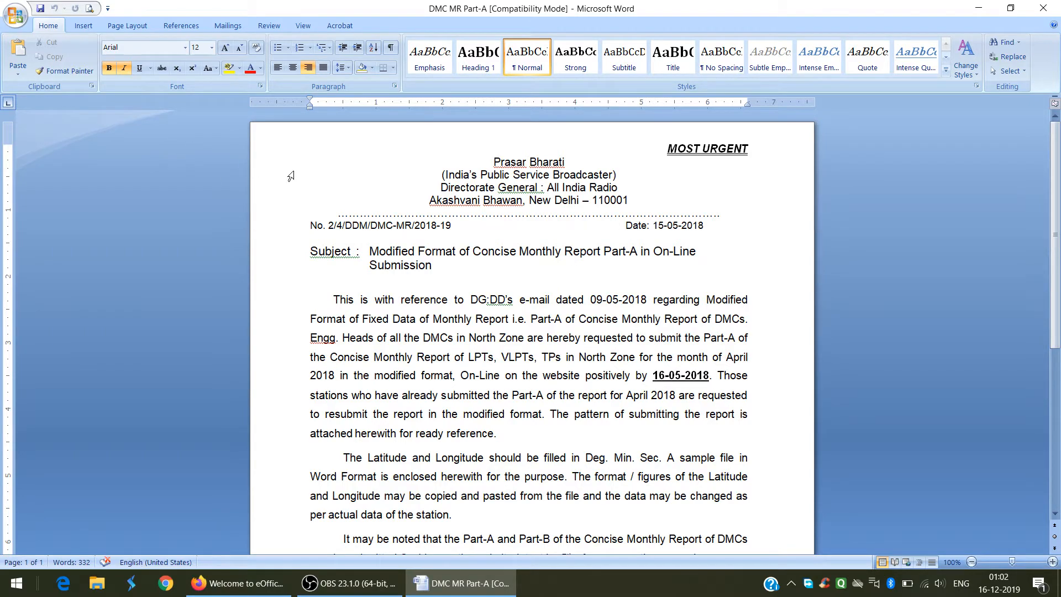
{"action": "scroll", "coordinate": [635, 294], "scroll_direction": "down", "scroll_amount": 10}
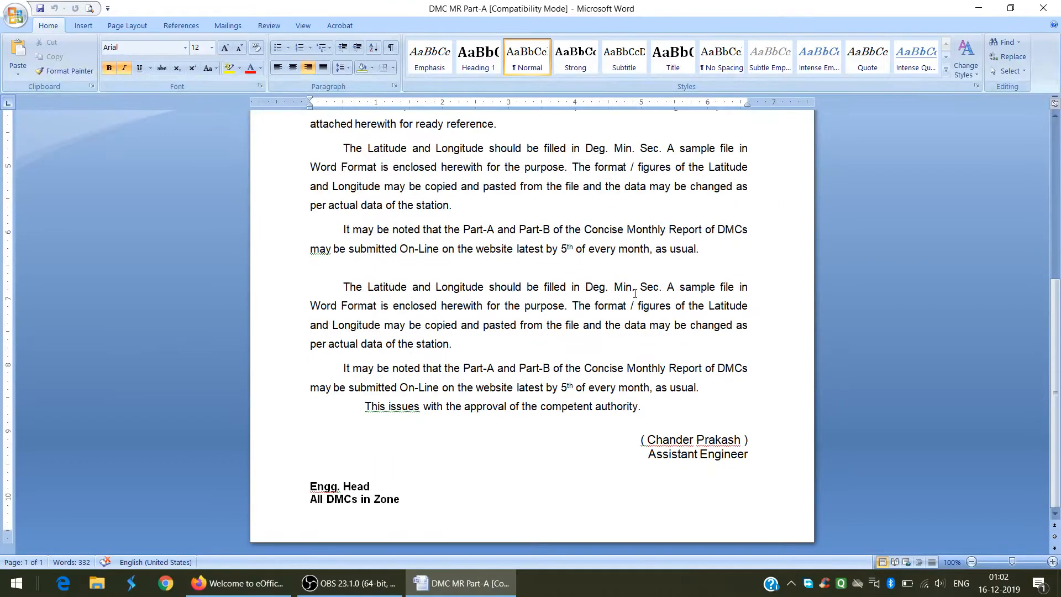
{"action": "scroll", "coordinate": [635, 293], "scroll_direction": "up", "scroll_amount": 10}
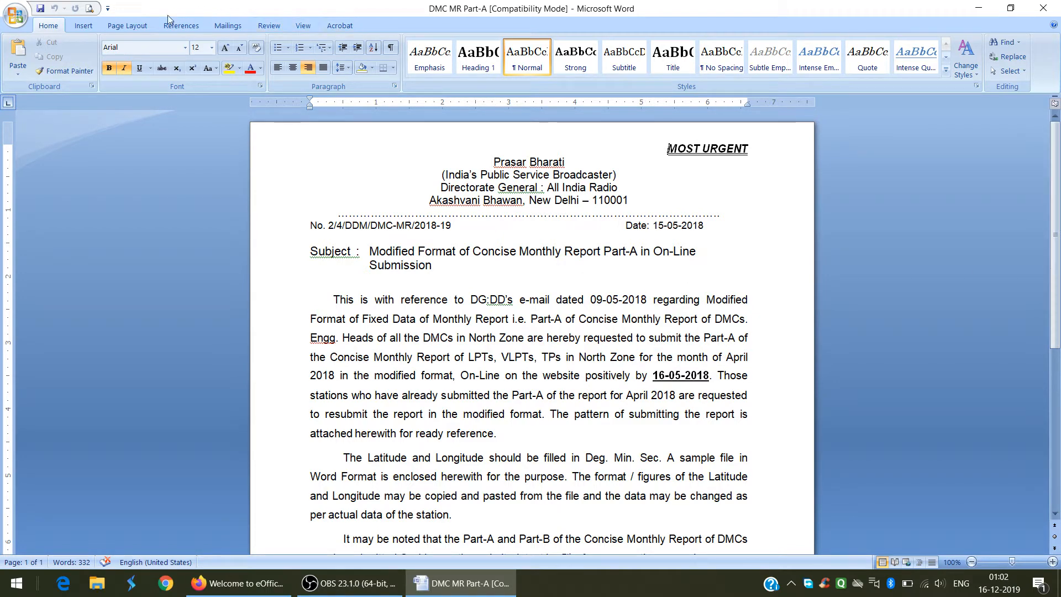
Step: Open the custom margins settings for the letter and set the top margin to 1.1"
{"action": "left_click", "coordinate": [131, 27]}
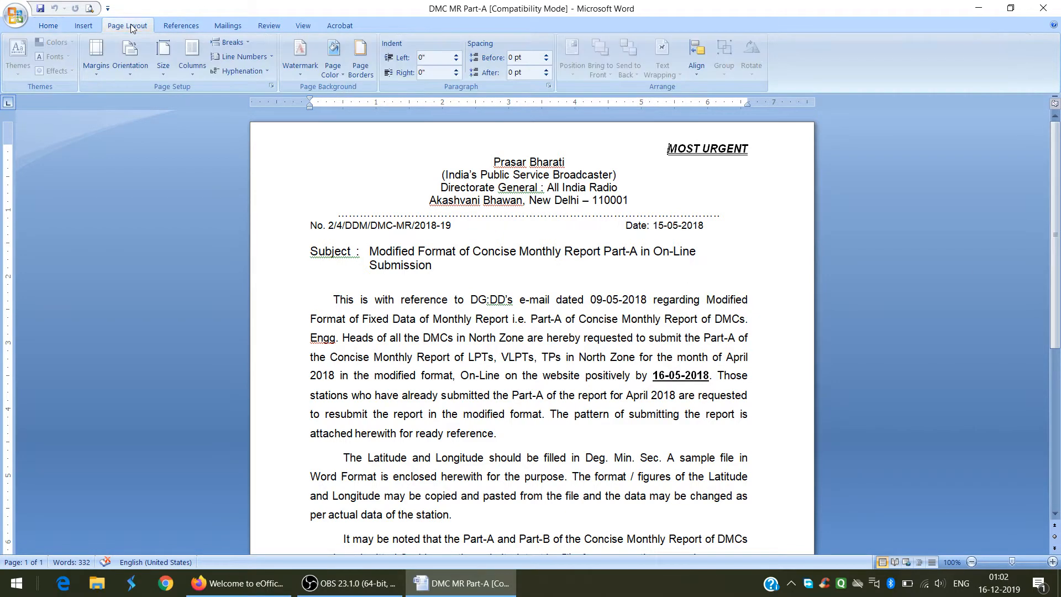
{"action": "left_click", "coordinate": [95, 69]}
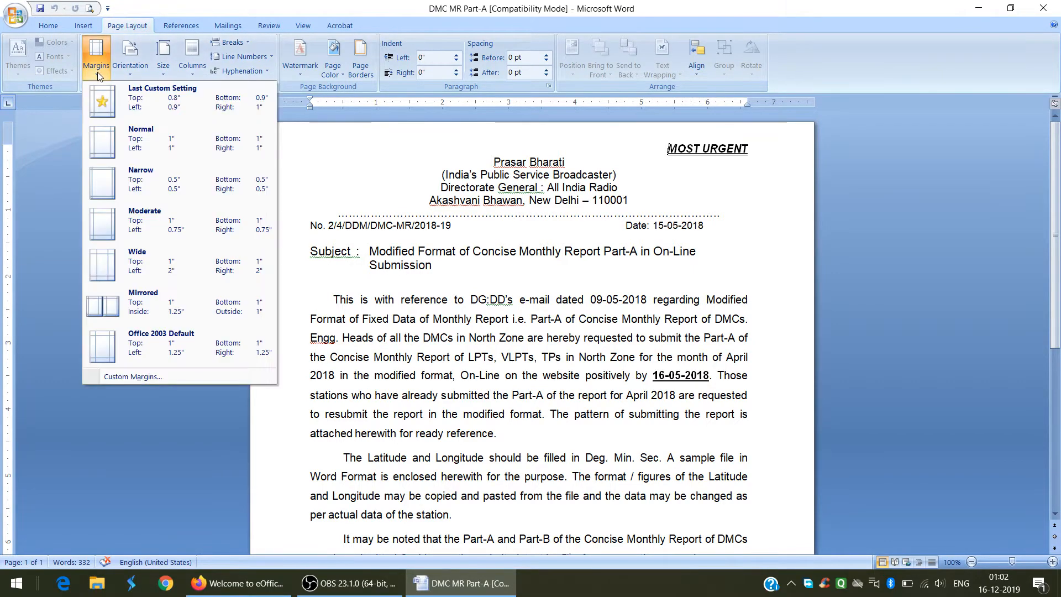
{"action": "left_click", "coordinate": [175, 375]}
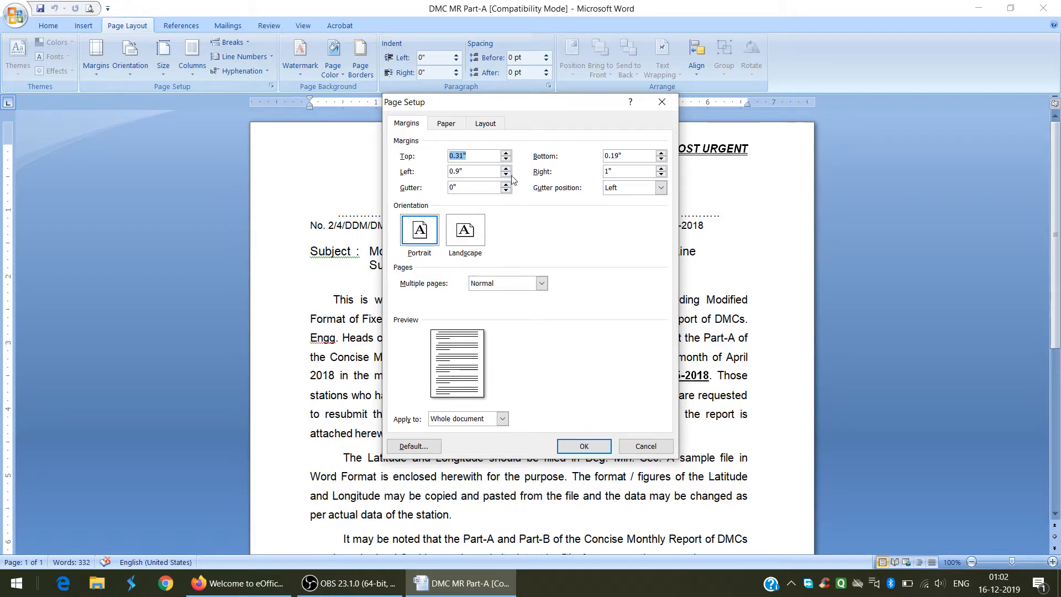
{"action": "left_click", "coordinate": [507, 153]}
{"action": "left_click", "coordinate": [506, 153]}
{"action": "left_click", "coordinate": [506, 153]}
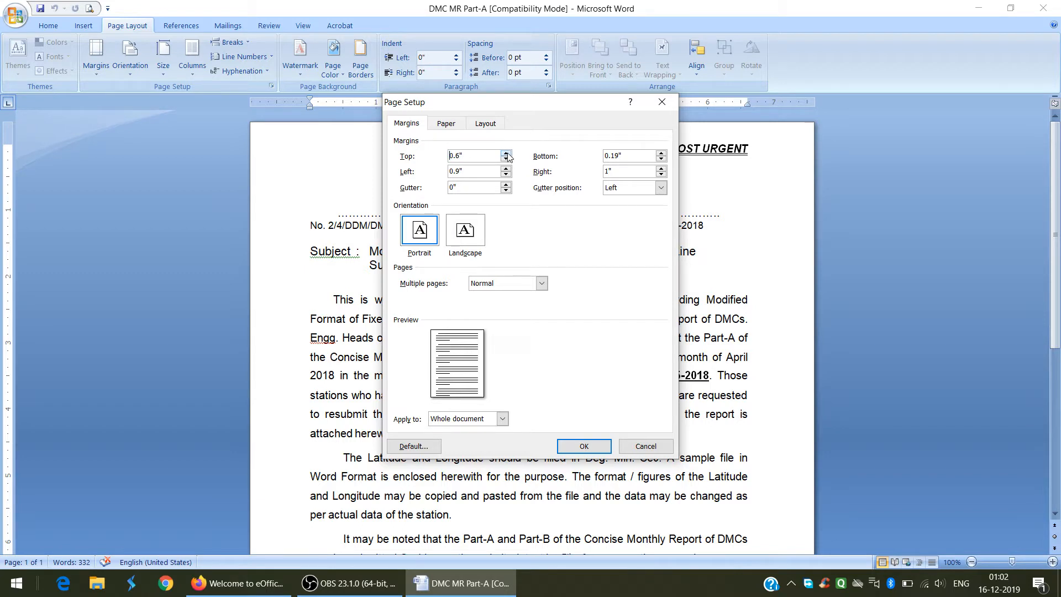
{"action": "left_click", "coordinate": [506, 153]}
{"action": "left_click", "coordinate": [506, 153]}
{"action": "left_click", "coordinate": [506, 153]}
{"action": "left_click", "coordinate": [507, 154]}
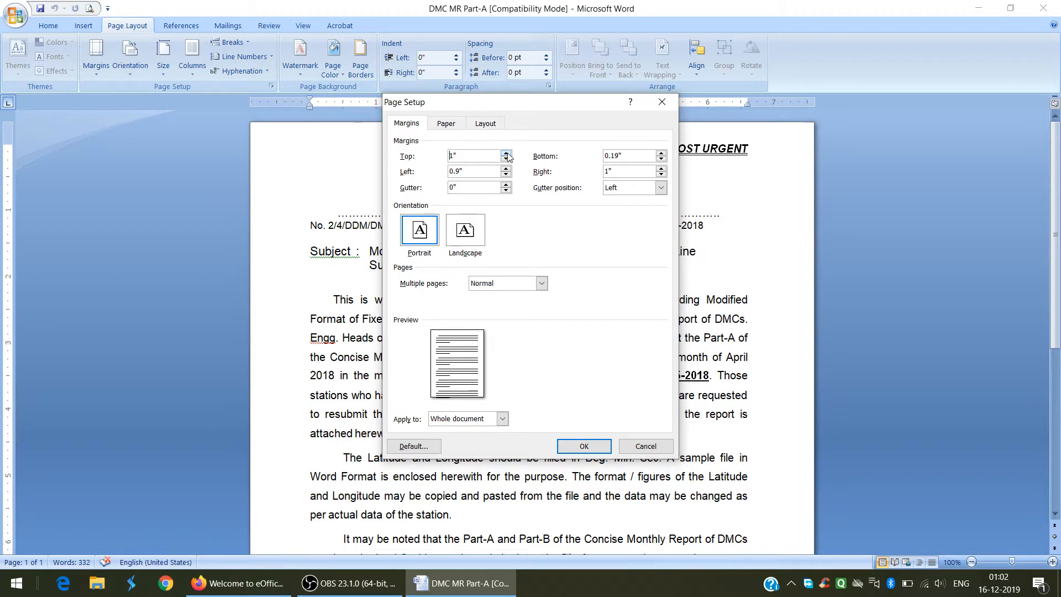
{"action": "left_click", "coordinate": [507, 153]}
Step: Increase the letter's bottom margin and slightly widen its left and right margins
{"action": "left_click", "coordinate": [661, 153]}
{"action": "left_click", "coordinate": [661, 153]}
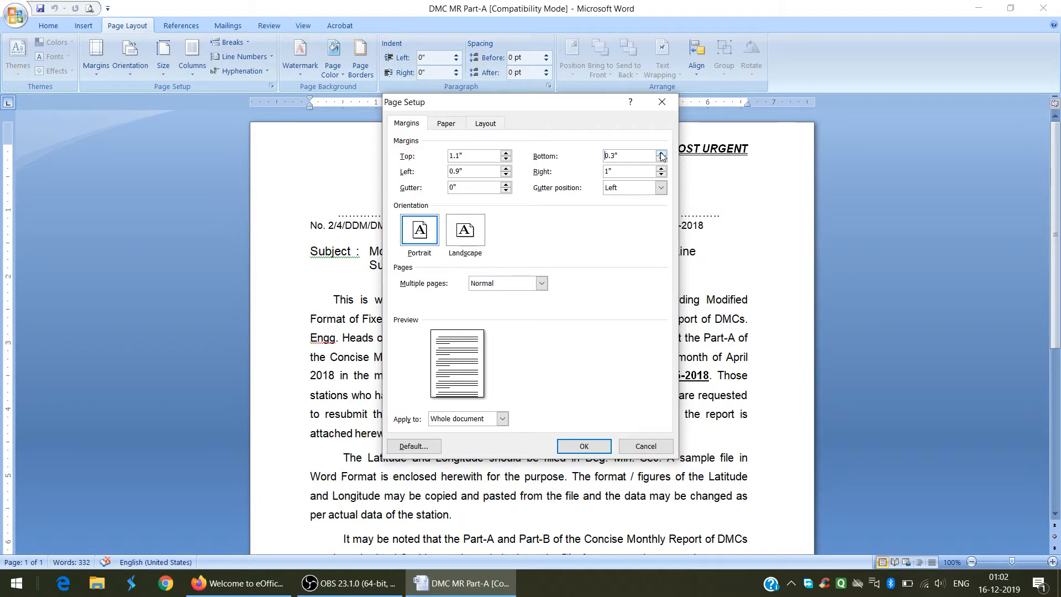
{"action": "left_click", "coordinate": [661, 153]}
{"action": "left_click", "coordinate": [661, 153]}
{"action": "left_click", "coordinate": [661, 153]}
{"action": "left_click", "coordinate": [662, 153]}
{"action": "left_click", "coordinate": [506, 168]}
{"action": "left_click", "coordinate": [507, 168]}
{"action": "left_click", "coordinate": [506, 175]}
{"action": "left_click", "coordinate": [662, 168]}
Step: Set the paper size to A4 and apply the page setup to the whole document
{"action": "left_click", "coordinate": [451, 125]}
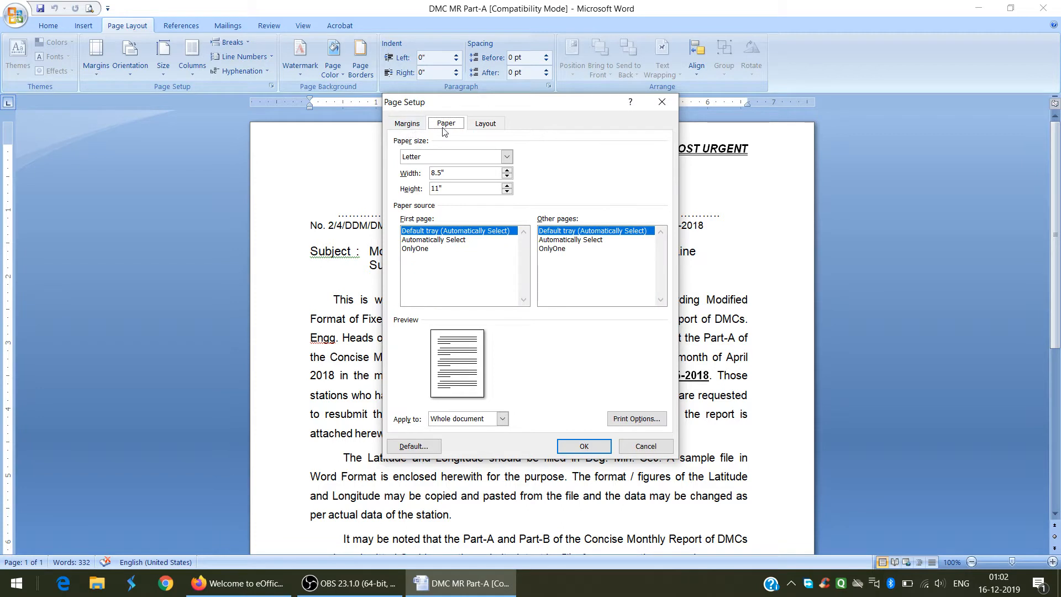
{"action": "left_click", "coordinate": [420, 128]}
{"action": "left_click", "coordinate": [447, 125]}
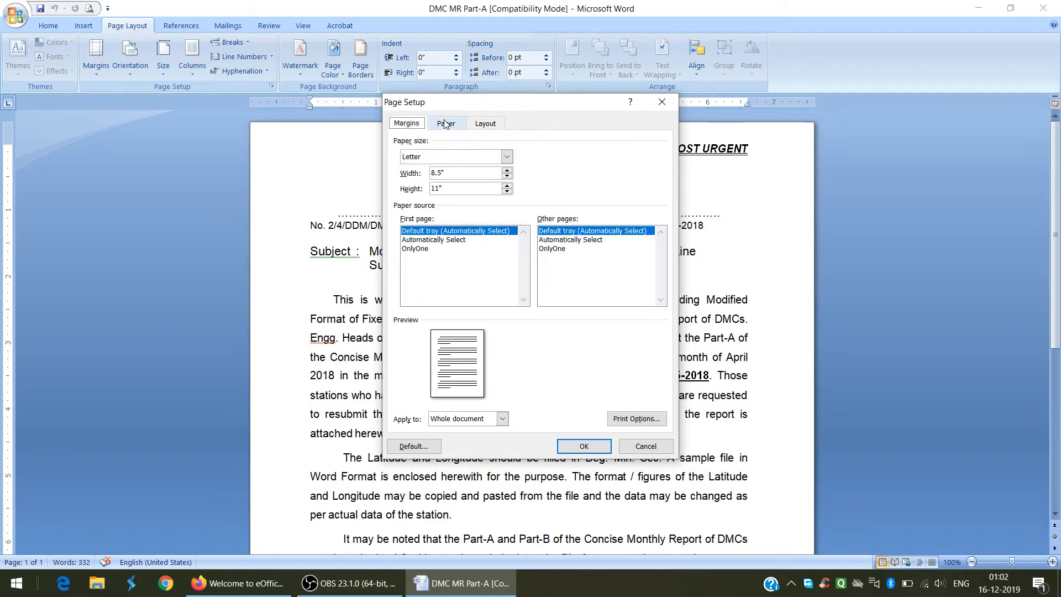
{"action": "left_click", "coordinate": [508, 156]}
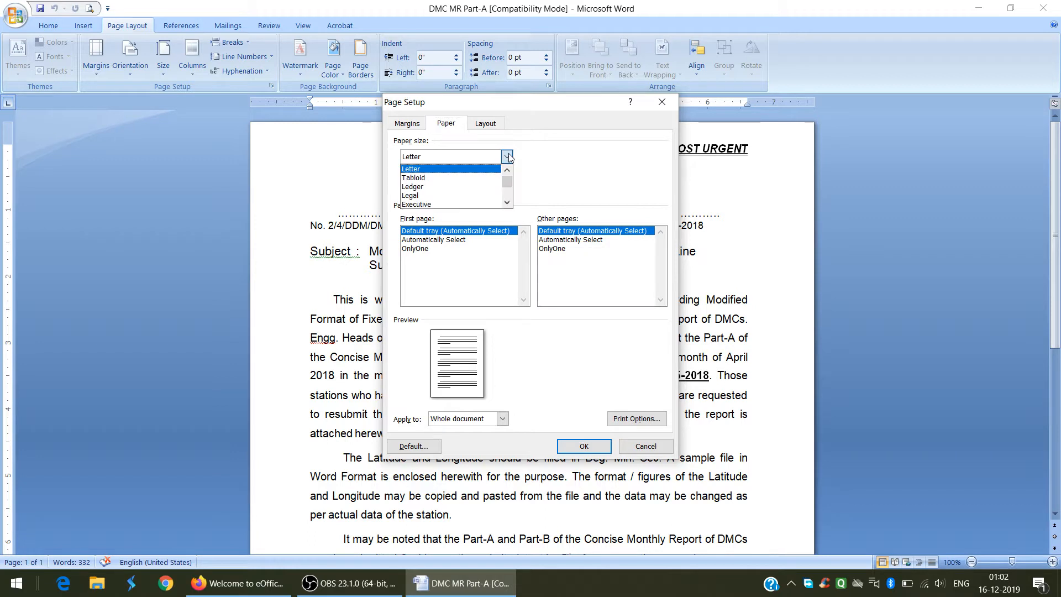
{"action": "left_click", "coordinate": [507, 202]}
{"action": "left_click", "coordinate": [508, 203]}
{"action": "left_click", "coordinate": [507, 202]}
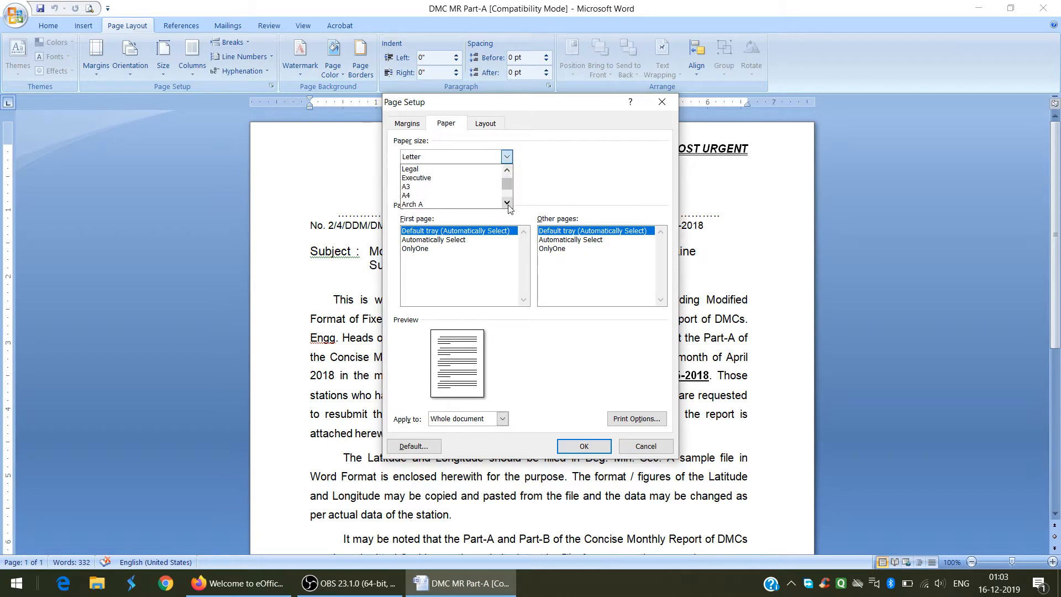
{"action": "left_click", "coordinate": [475, 199]}
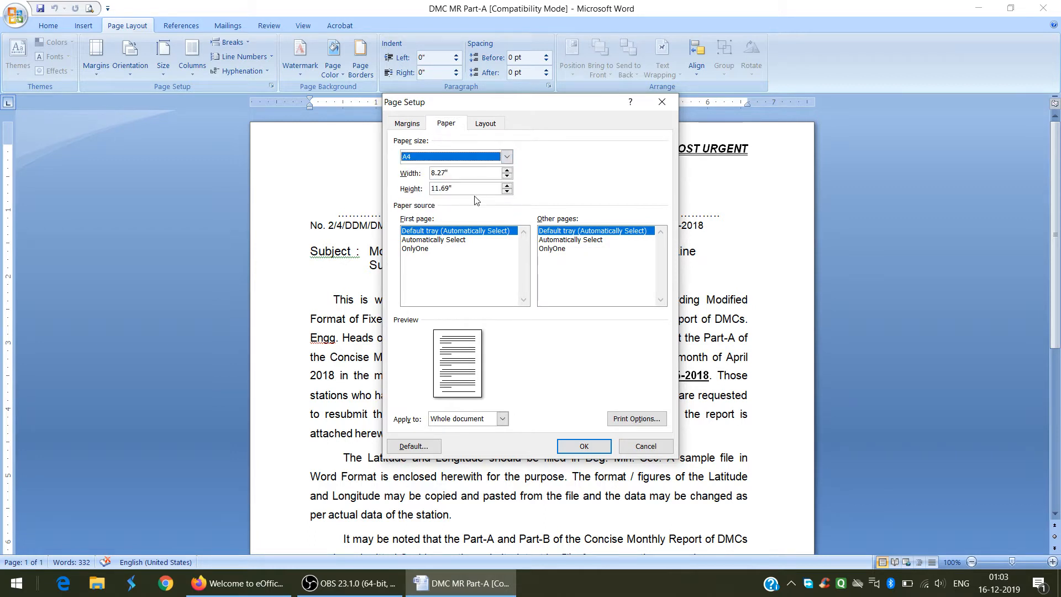
{"action": "left_click", "coordinate": [584, 447]}
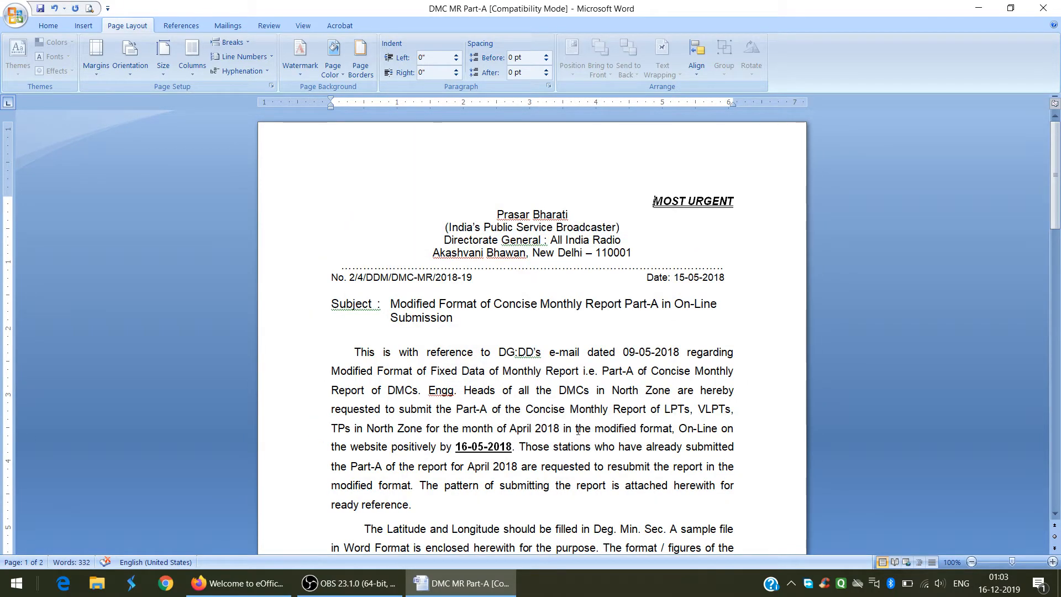
Step: Review the letter's new page layout from the heading to the closing lines
{"action": "scroll", "coordinate": [576, 427], "scroll_direction": "down", "scroll_amount": 8}
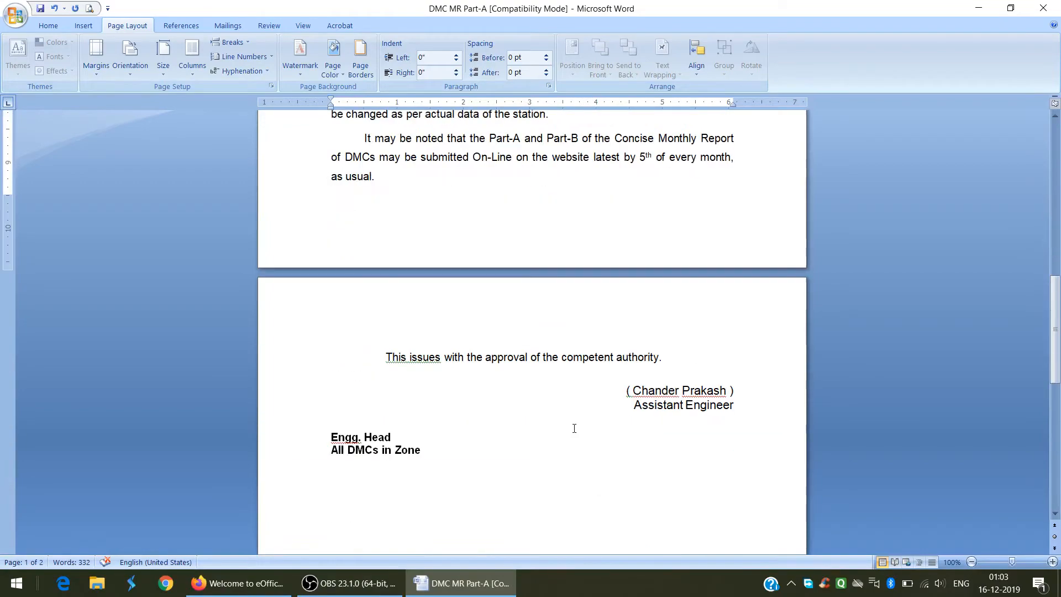
{"action": "scroll", "coordinate": [574, 427], "scroll_direction": "down", "scroll_amount": 4}
{"action": "scroll", "coordinate": [574, 426], "scroll_direction": "up", "scroll_amount": 11}
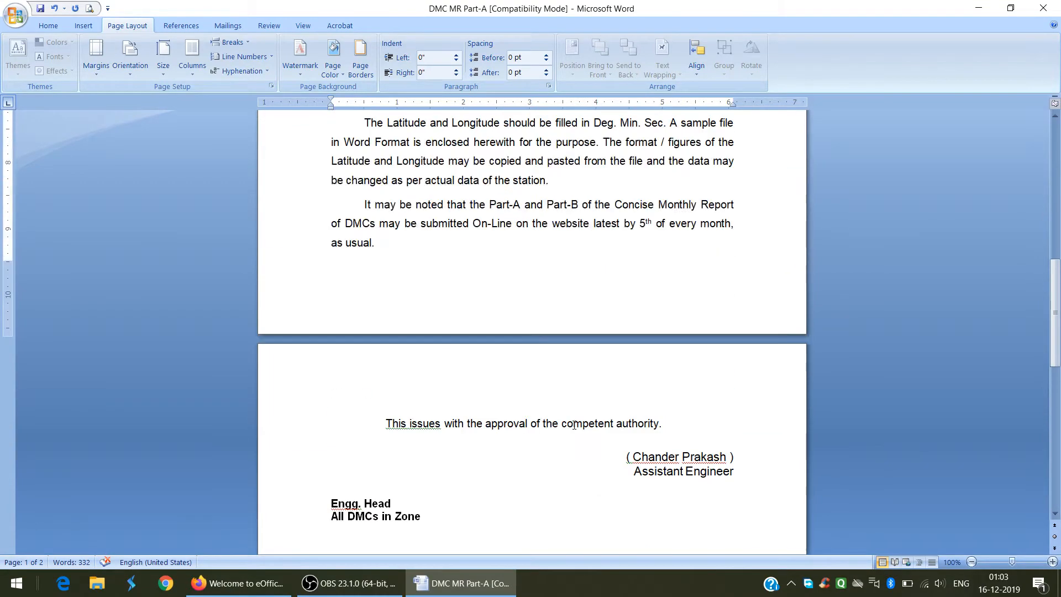
{"action": "scroll", "coordinate": [574, 425], "scroll_direction": "up", "scroll_amount": 4}
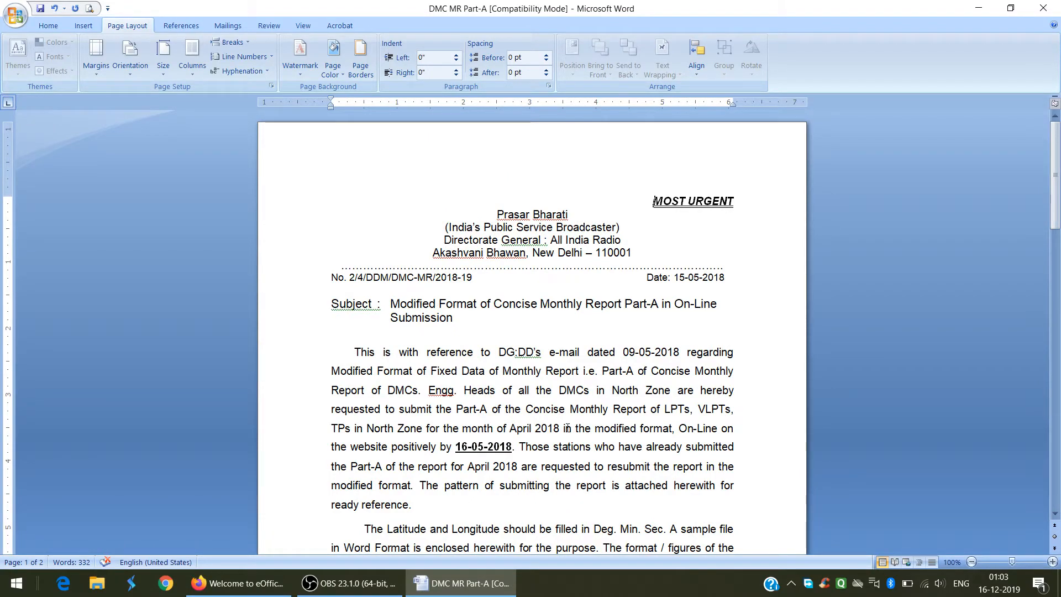
{"action": "scroll", "coordinate": [568, 427], "scroll_direction": "down", "scroll_amount": 8}
{"action": "scroll", "coordinate": [568, 428], "scroll_direction": "down", "scroll_amount": 3}
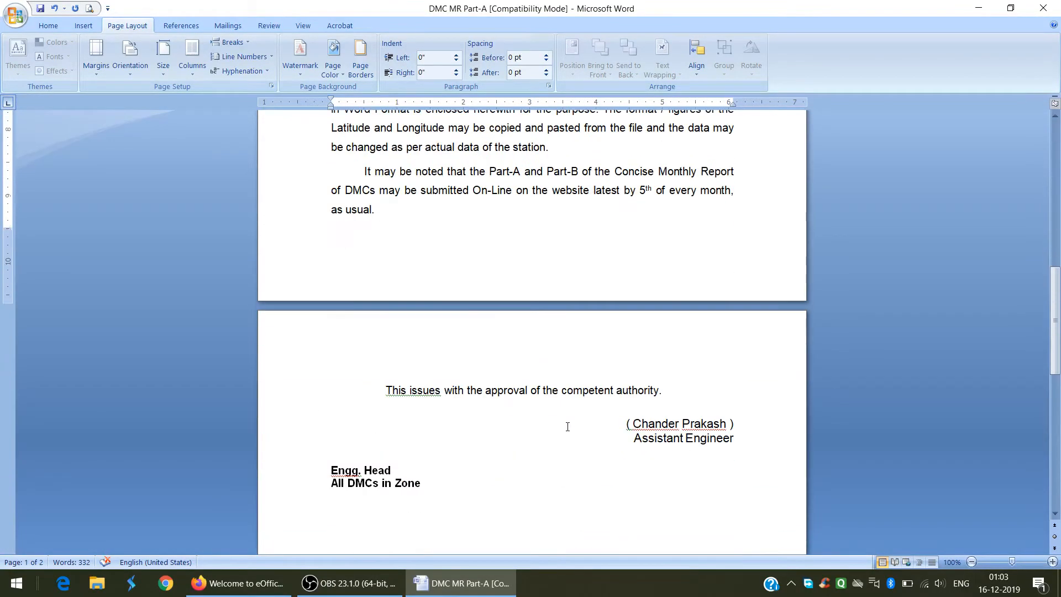
{"action": "scroll", "coordinate": [568, 427], "scroll_direction": "up", "scroll_amount": 7}
{"action": "scroll", "coordinate": [568, 428], "scroll_direction": "up", "scroll_amount": 3}
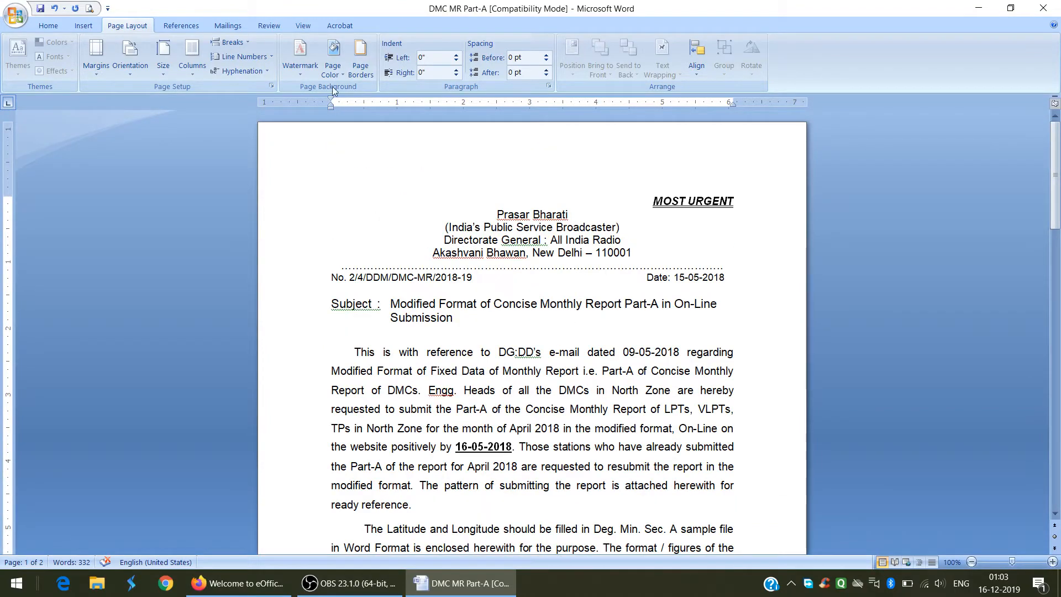
Step: Examine the alignment and font formatting of the MOST URGENT line and the four-line Prasar Bharati letterhead
{"action": "left_click", "coordinate": [48, 24]}
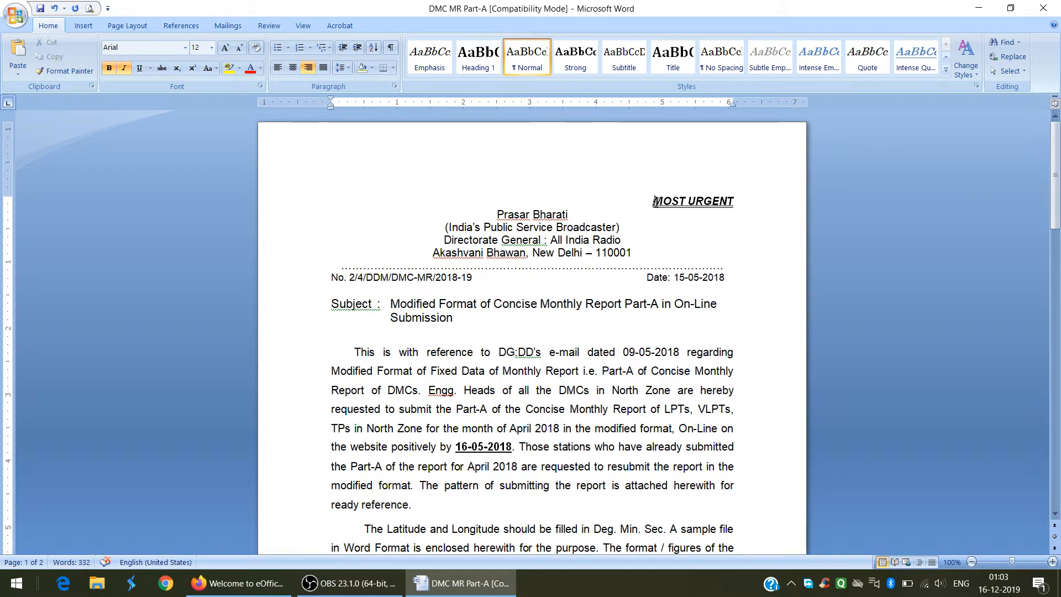
{"action": "left_click_drag", "start_coordinate": [653, 202], "coordinate": [739, 202]}
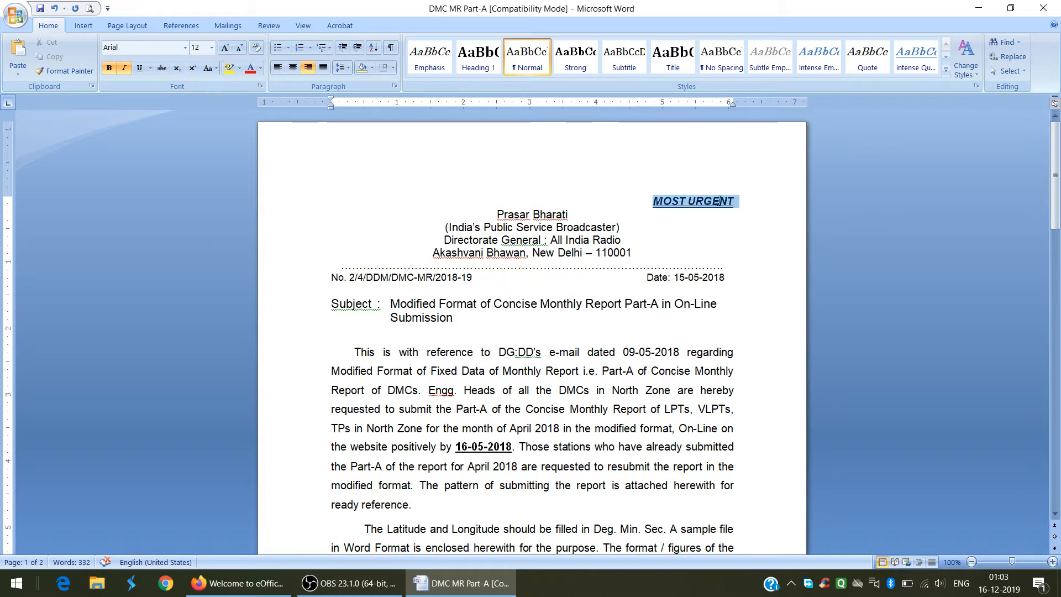
{"action": "key", "text": "ctrl+l"}
{"action": "left_click", "coordinate": [309, 70]}
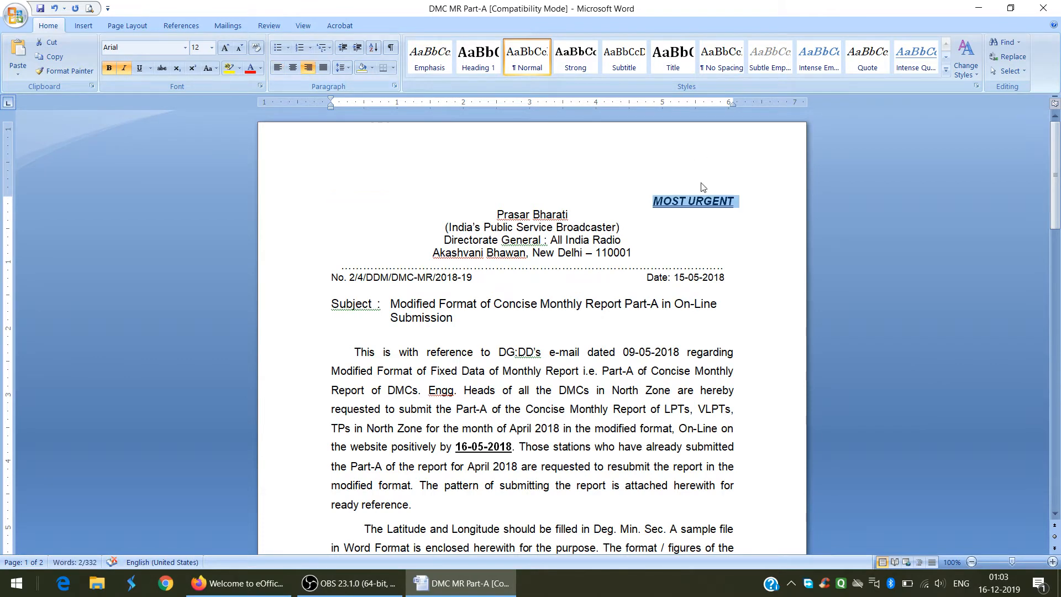
{"action": "left_click", "coordinate": [696, 202]}
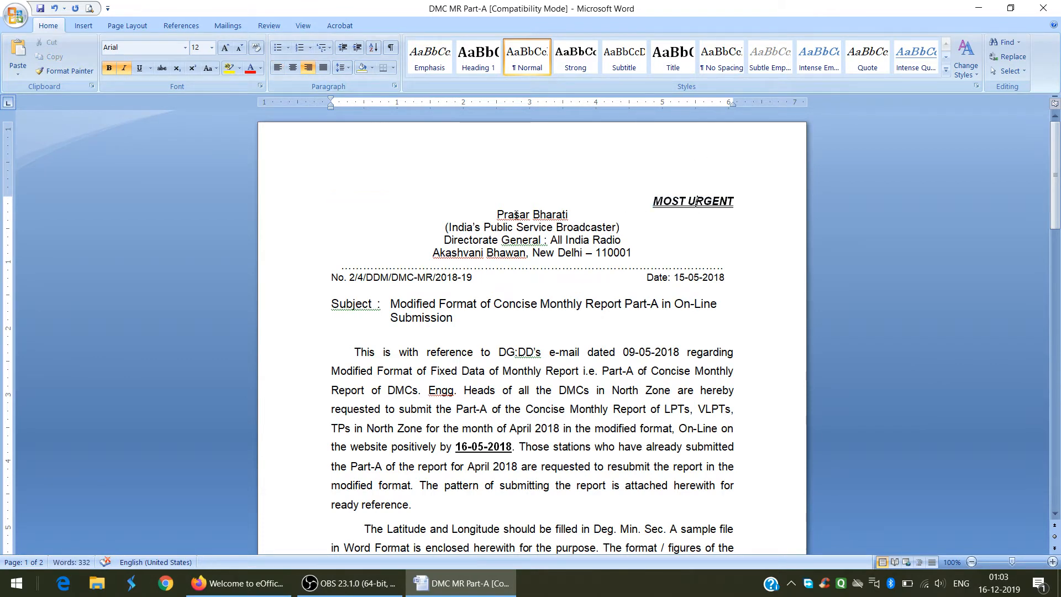
{"action": "triple_click", "coordinate": [500, 214]}
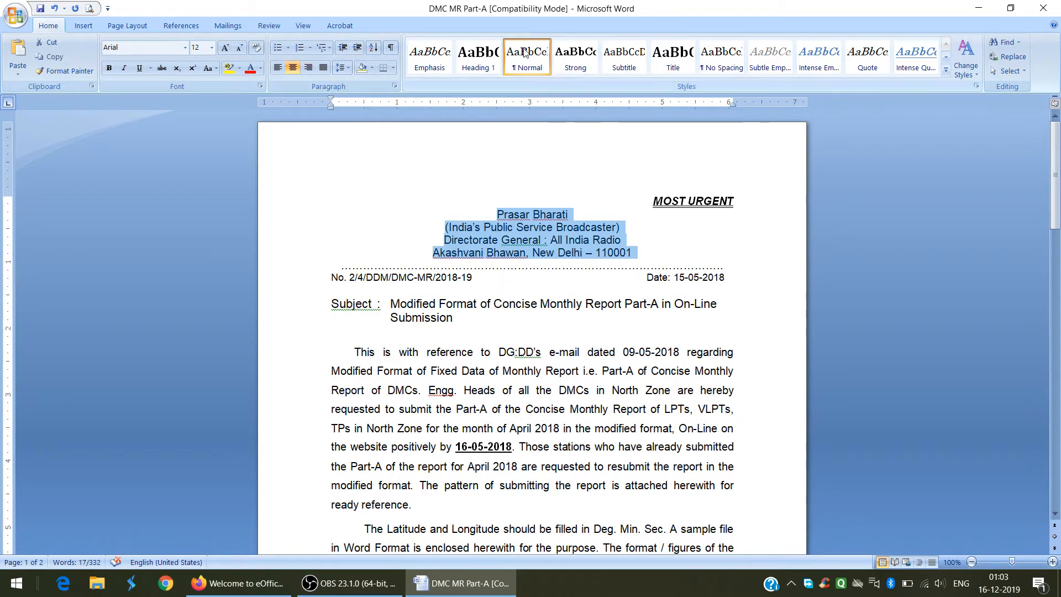
{"action": "left_click", "coordinate": [339, 25]}
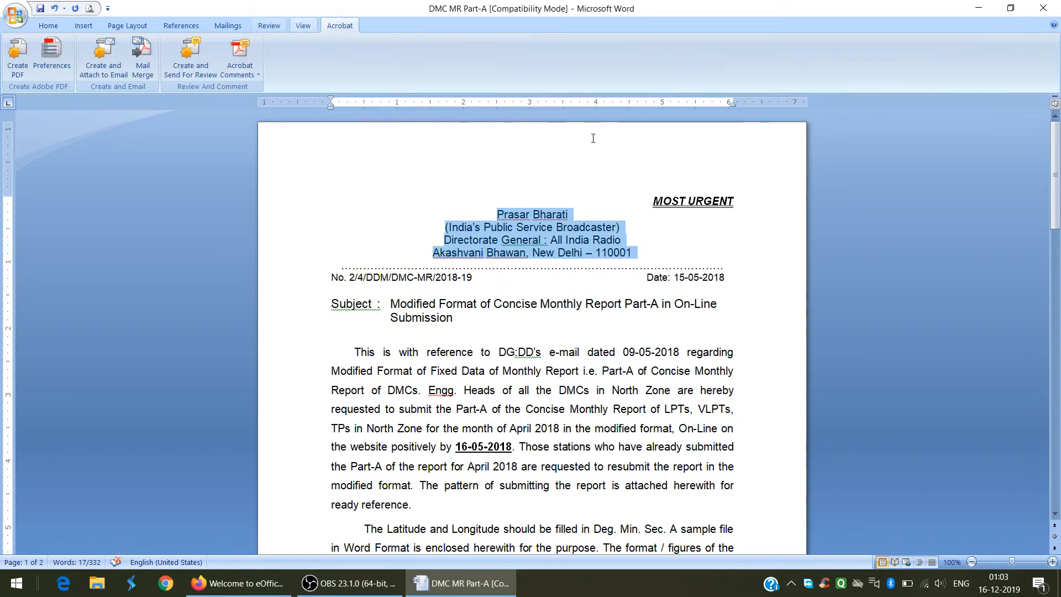
{"action": "left_click", "coordinate": [47, 26]}
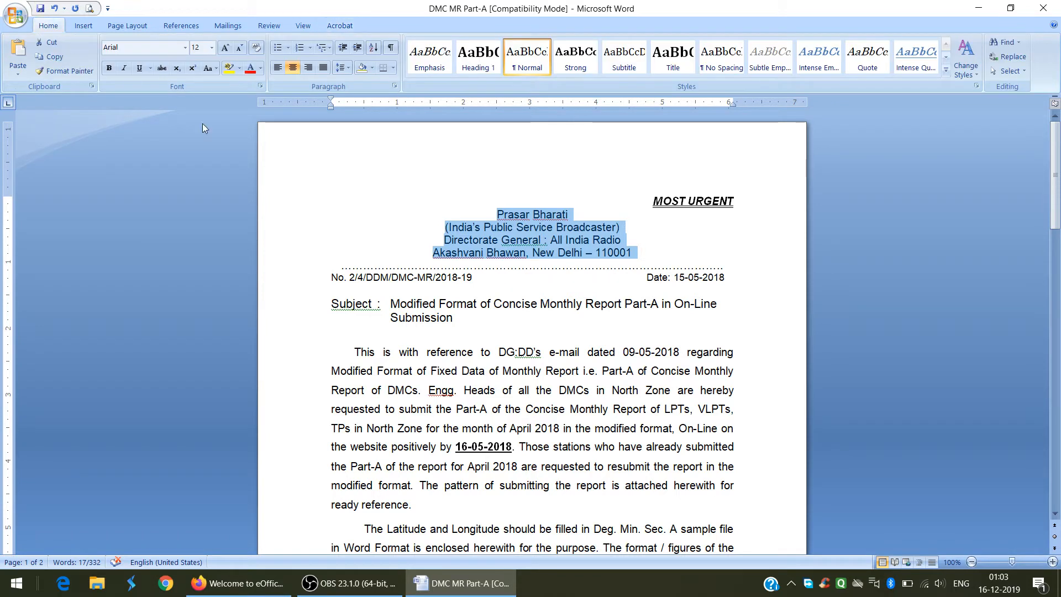
{"action": "left_click", "coordinate": [528, 227]}
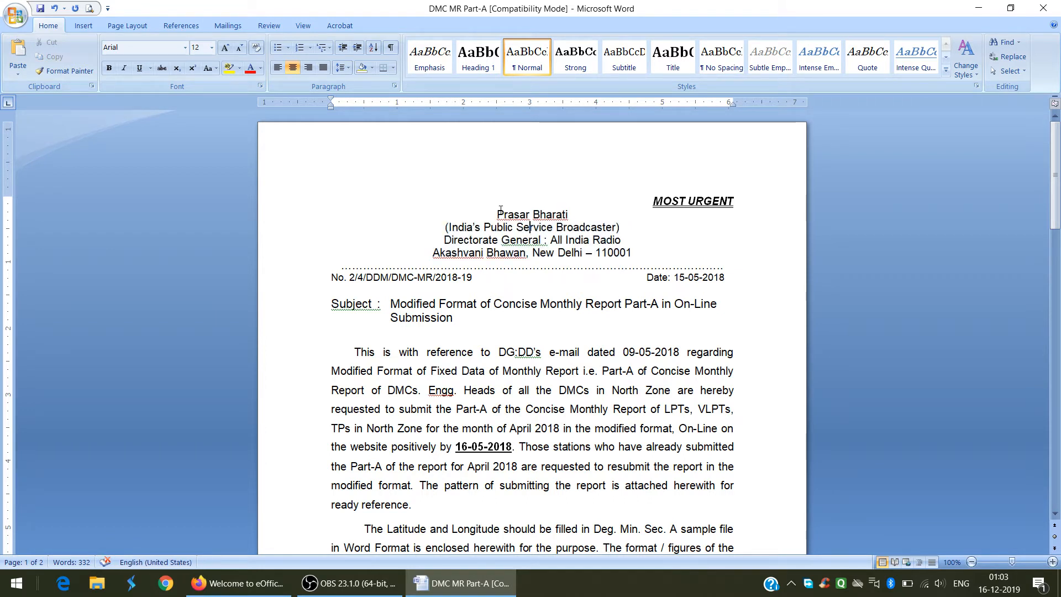
{"action": "left_click_drag", "start_coordinate": [501, 210], "coordinate": [638, 260]}
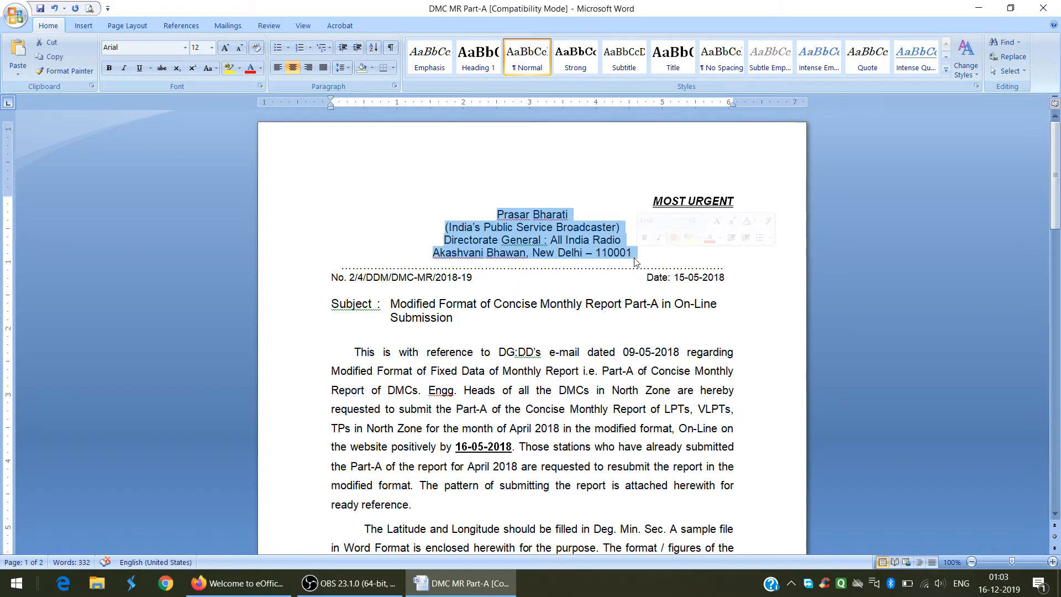
Step: Check the letter's text from the letterhead down to the signature and addressee lines
{"action": "scroll", "coordinate": [562, 310], "scroll_direction": "down", "scroll_amount": 12}
{"action": "scroll", "coordinate": [563, 305], "scroll_direction": "up", "scroll_amount": 11}
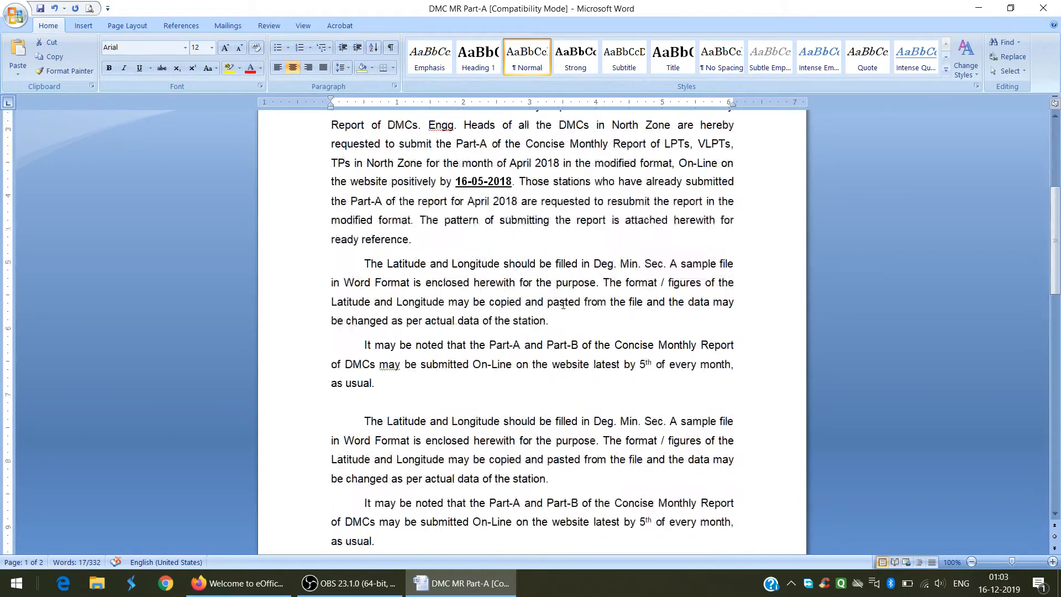
{"action": "scroll", "coordinate": [563, 304], "scroll_direction": "up", "scroll_amount": 1}
{"action": "left_click", "coordinate": [685, 200]}
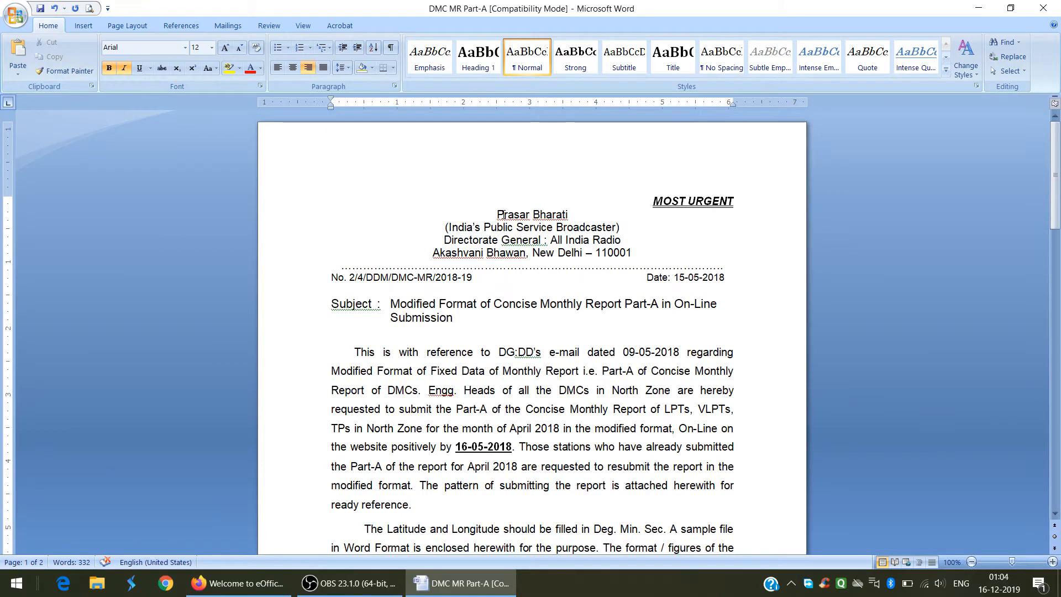
{"action": "left_click_drag", "start_coordinate": [499, 215], "coordinate": [970, 536]}
{"action": "left_click", "coordinate": [501, 152]}
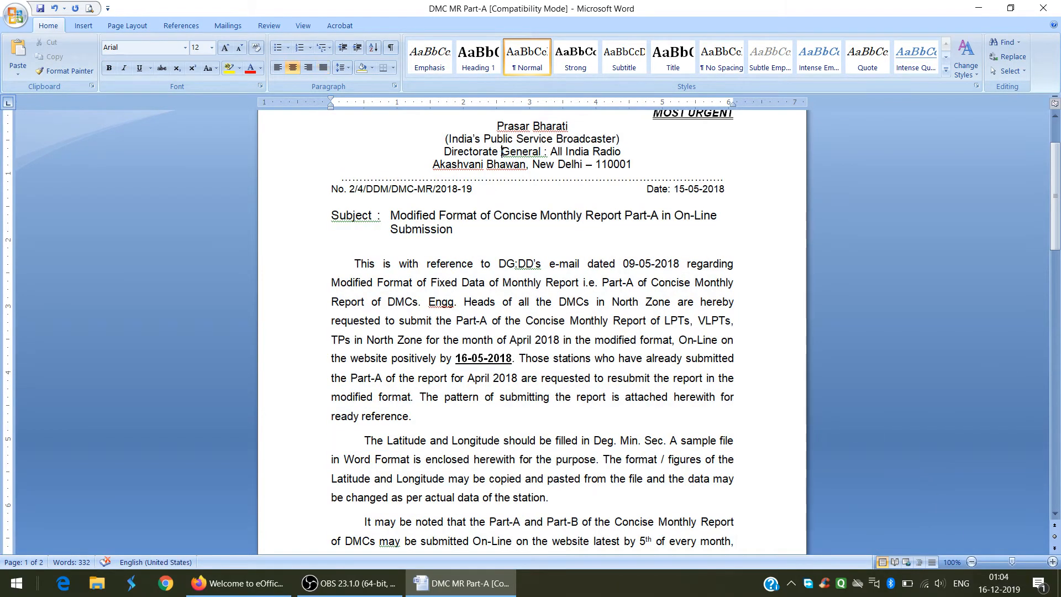
{"action": "scroll", "coordinate": [526, 272], "scroll_direction": "down", "scroll_amount": 7}
{"action": "scroll", "coordinate": [526, 273], "scroll_direction": "down", "scroll_amount": 10}
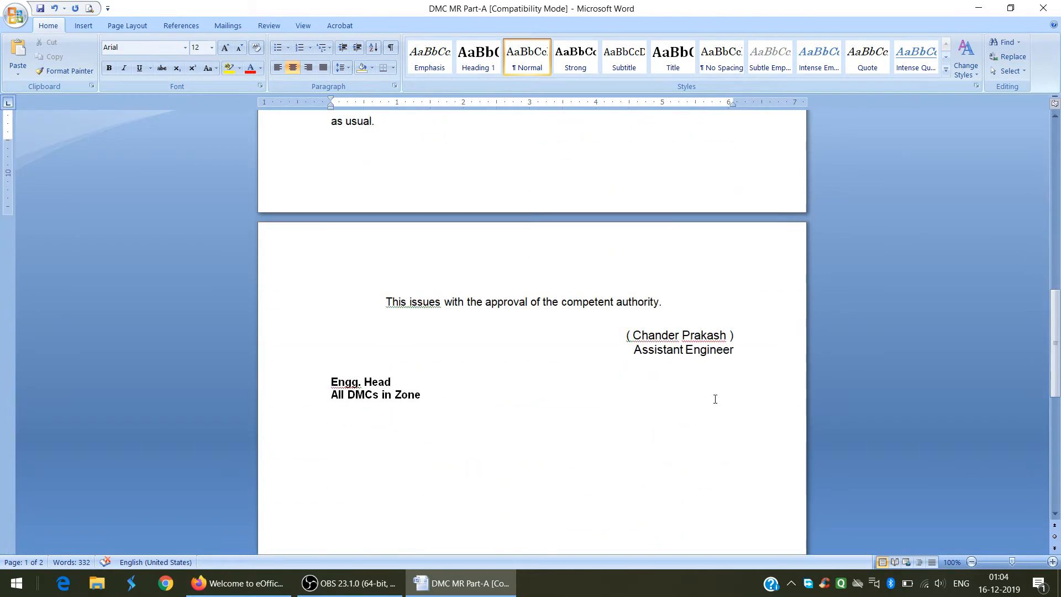
Step: Examine the alignment and font formatting of the signatory's name and designation and the bold Engg. Head / All DMCs in Zone lines
{"action": "triple_click", "coordinate": [679, 336]}
{"action": "left_click", "coordinate": [700, 350]}
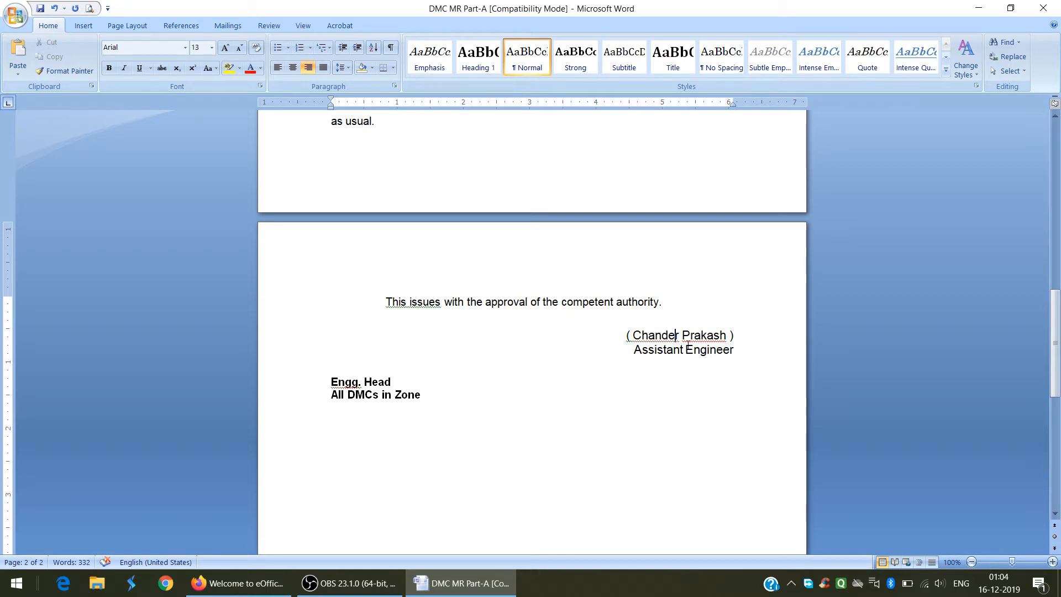
{"action": "key", "text": "Up"}
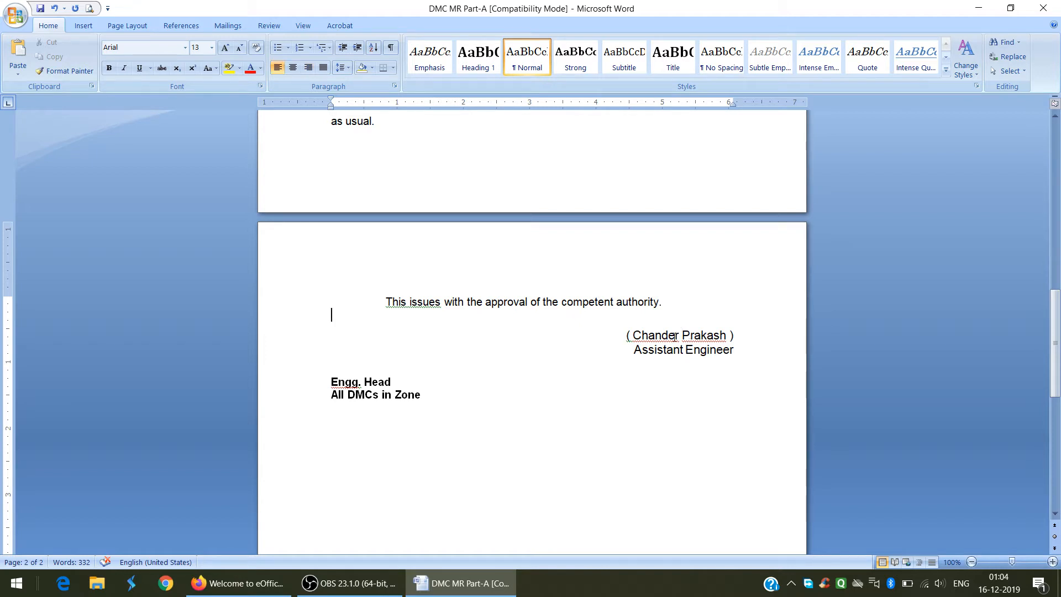
{"action": "left_click_drag", "start_coordinate": [632, 335], "coordinate": [738, 354]}
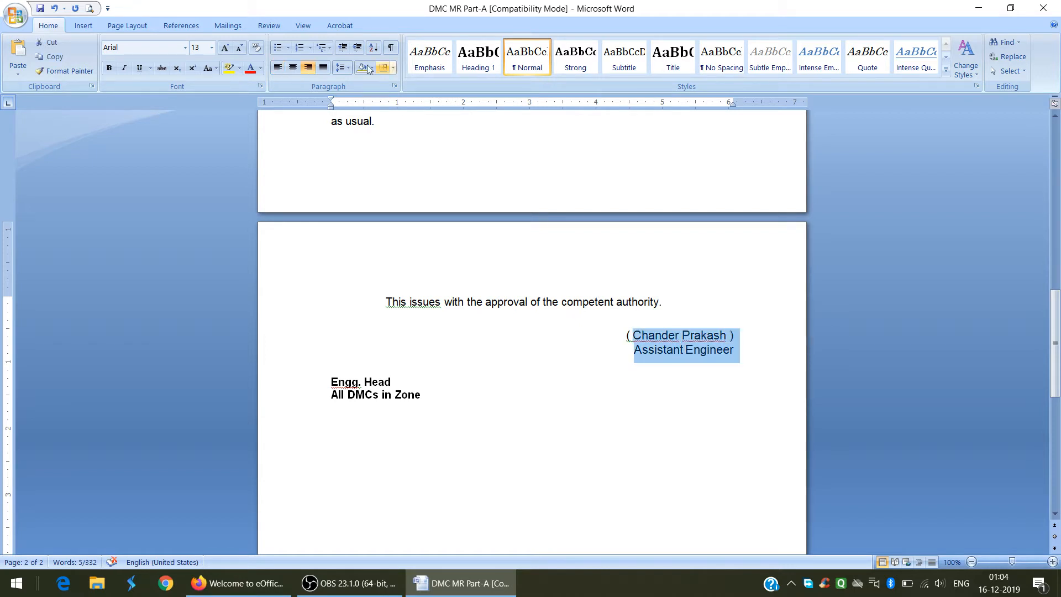
{"action": "left_click", "coordinate": [363, 382]}
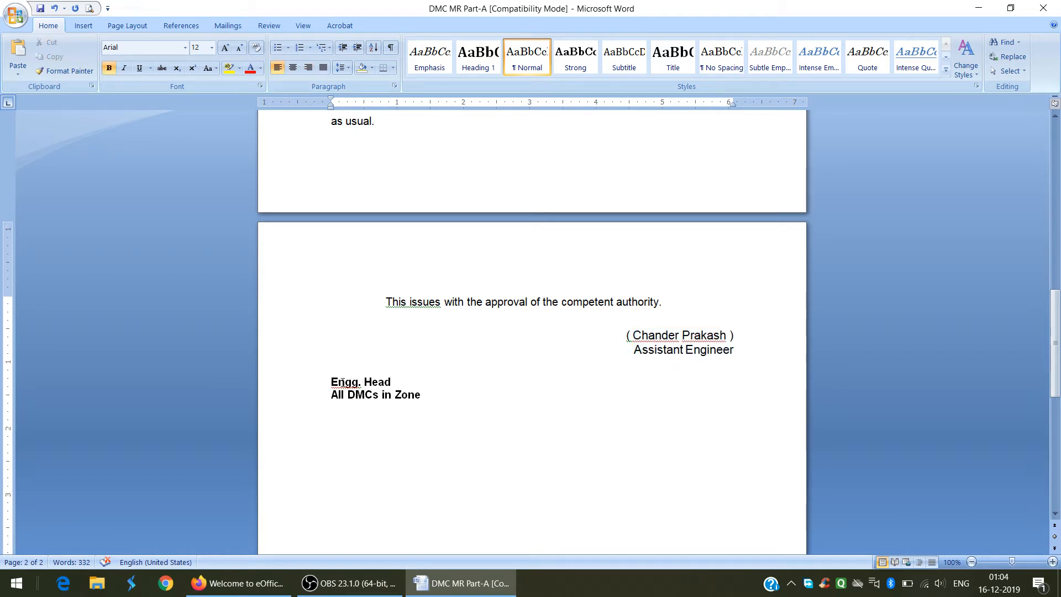
{"action": "left_click_drag", "start_coordinate": [331, 381], "coordinate": [404, 398]}
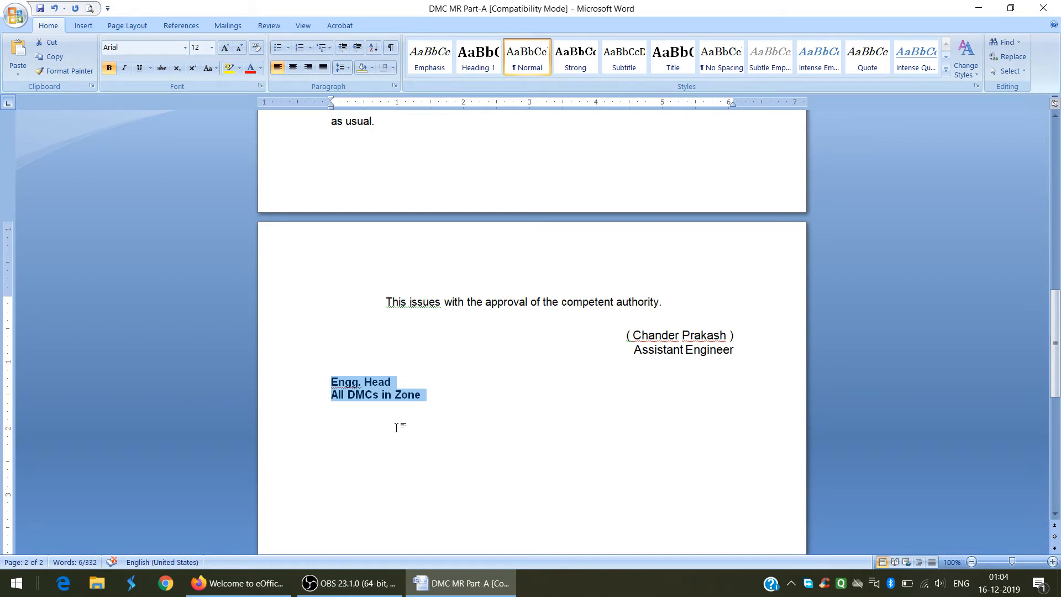
Step: Compare the alignment of the MOST URGENT line and letterhead with that of the closing signature and addressee lines
{"action": "scroll", "coordinate": [396, 427], "scroll_direction": "up", "scroll_amount": 15}
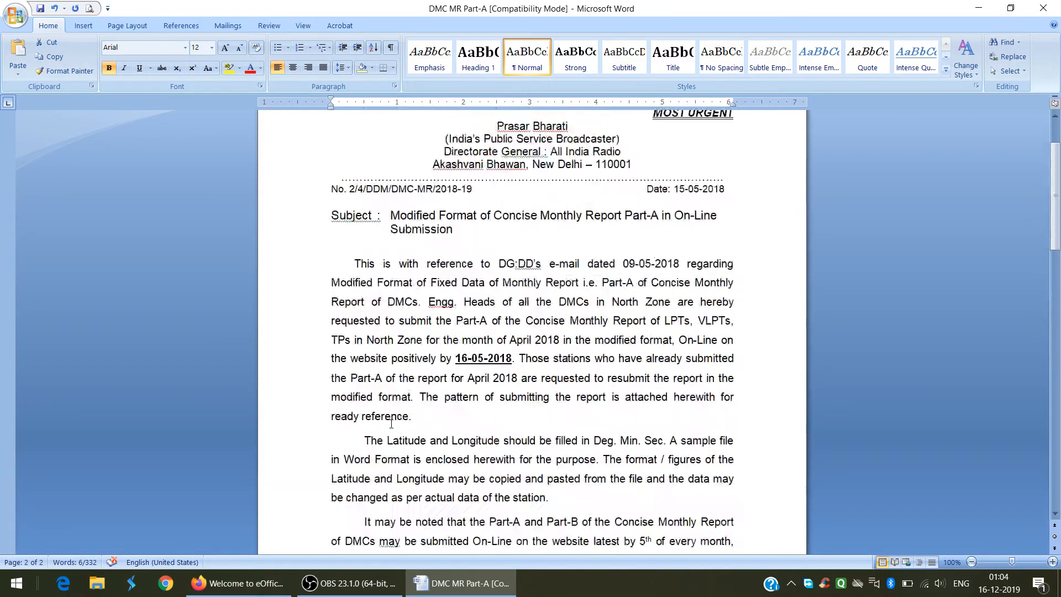
{"action": "scroll", "coordinate": [392, 424], "scroll_direction": "up", "scroll_amount": 3}
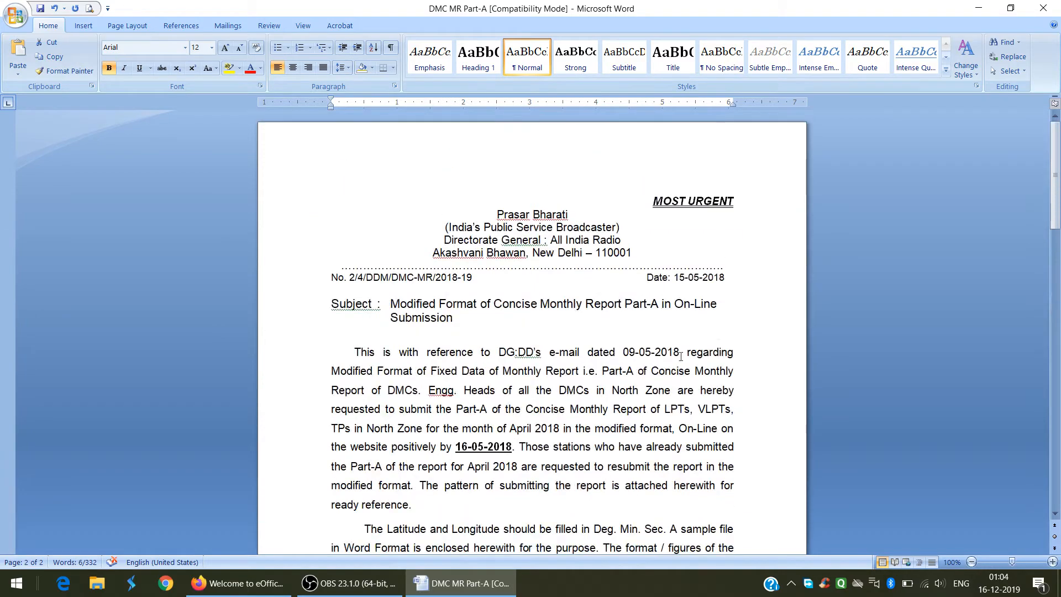
{"action": "left_click", "coordinate": [696, 201]}
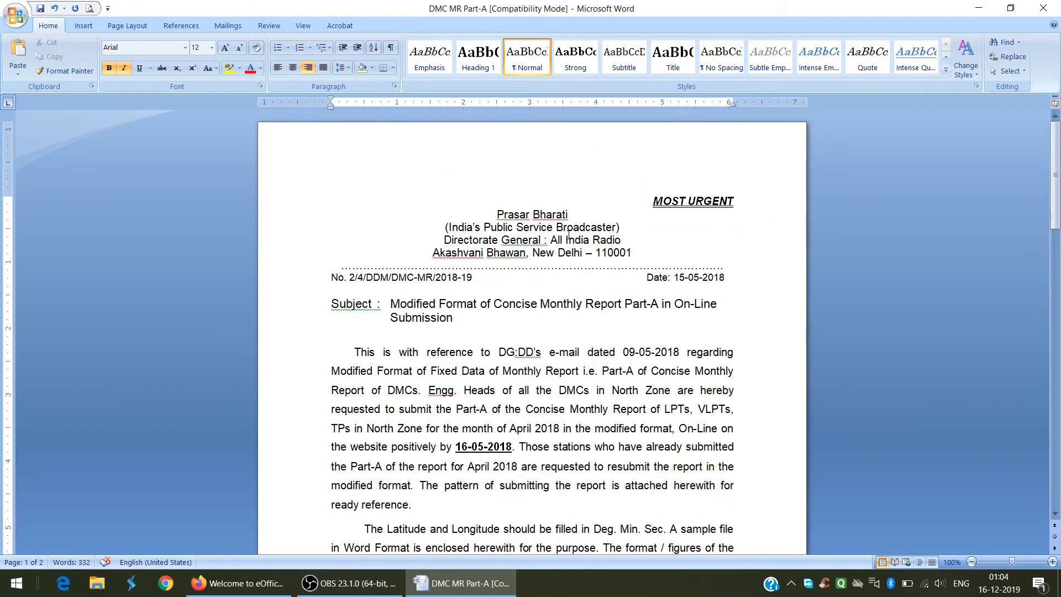
{"action": "left_click", "coordinate": [546, 224]}
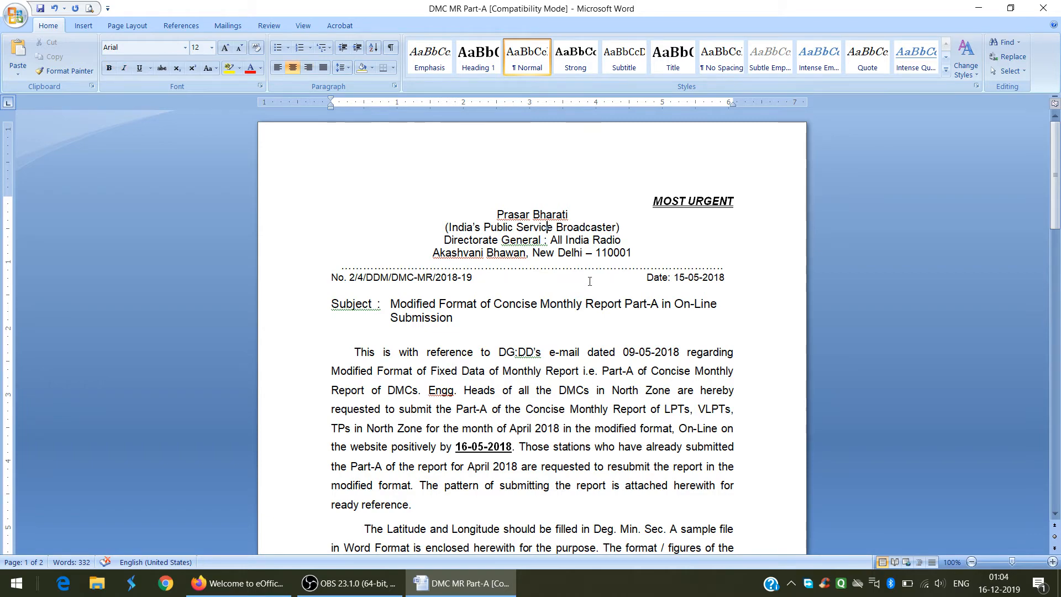
{"action": "scroll", "coordinate": [591, 284], "scroll_direction": "down", "scroll_amount": 12}
{"action": "scroll", "coordinate": [591, 285], "scroll_direction": "down", "scroll_amount": 9}
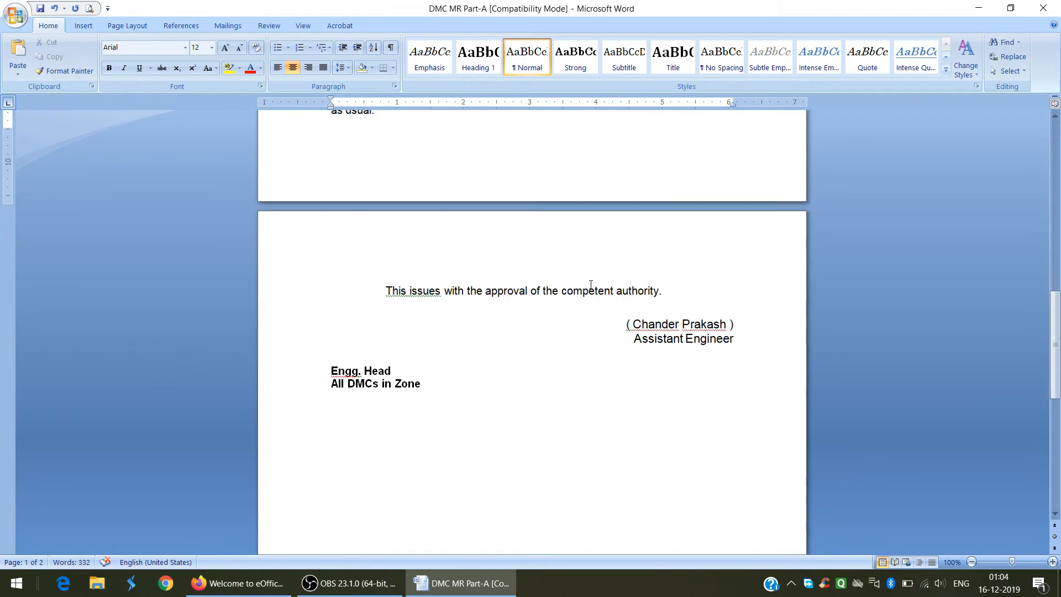
{"action": "left_click", "coordinate": [684, 325]}
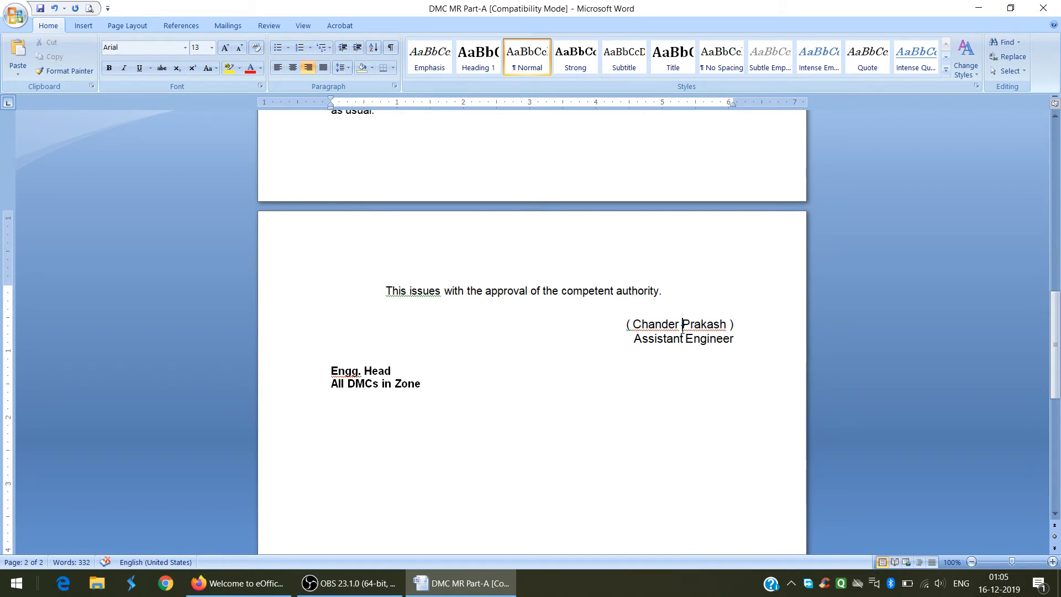
{"action": "left_click", "coordinate": [385, 371]}
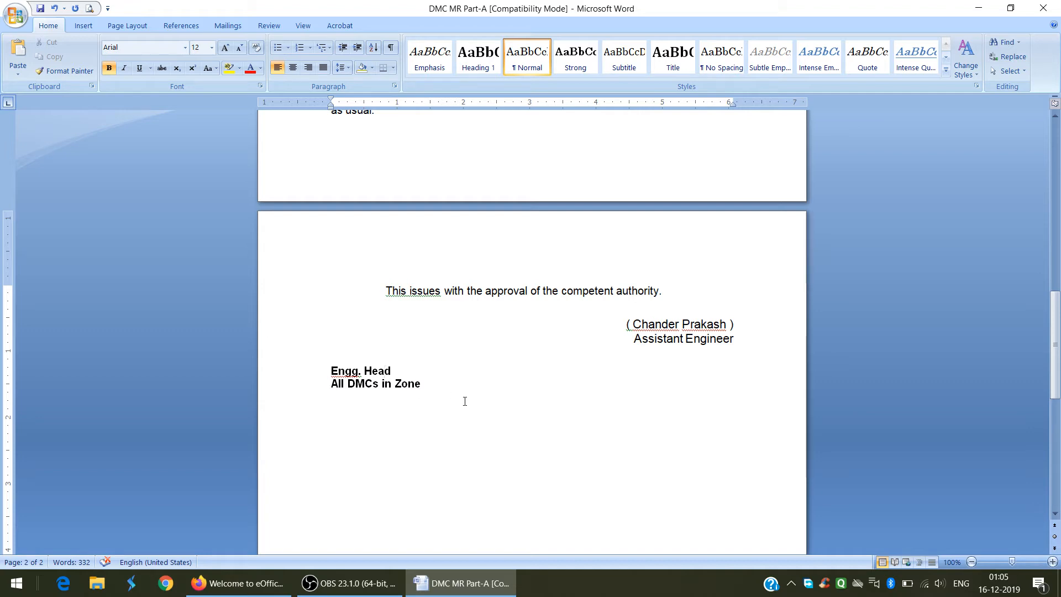
Step: Copy the entire content of the Word letter
{"action": "scroll", "coordinate": [481, 402], "scroll_direction": "up", "scroll_amount": 15}
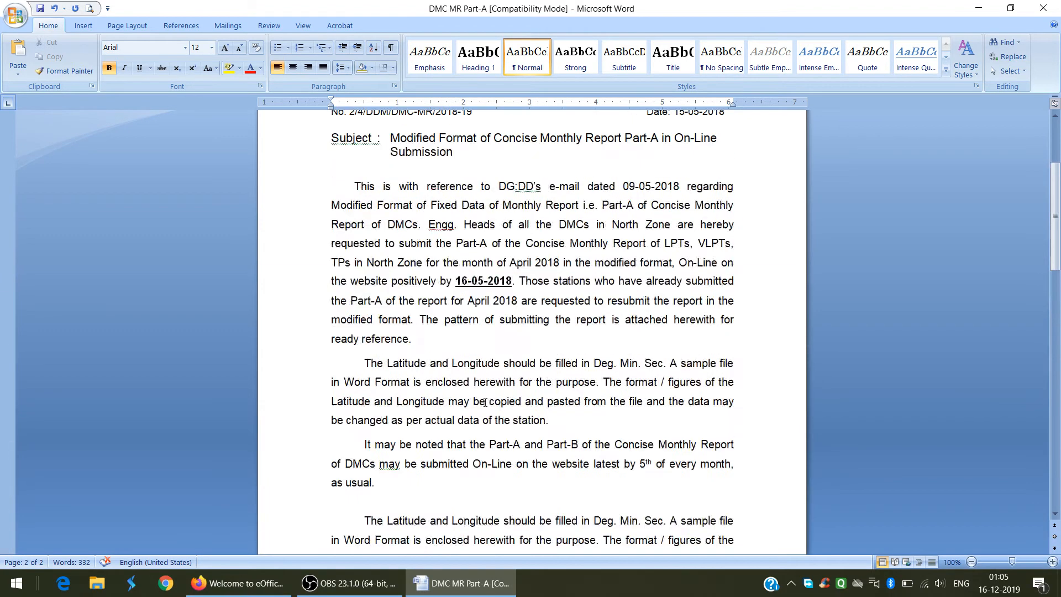
{"action": "left_click", "coordinate": [539, 308]}
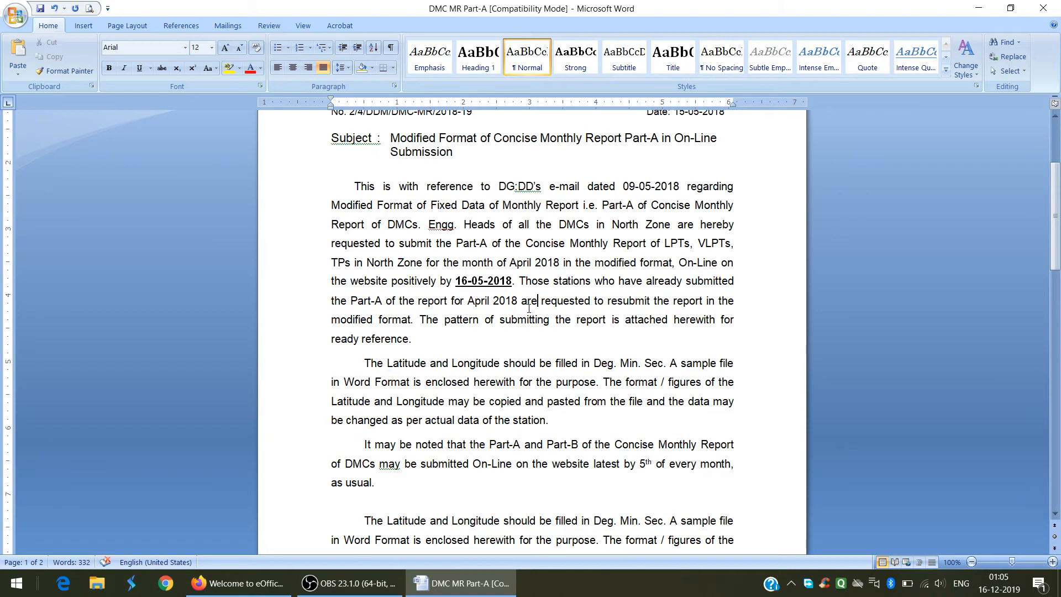
{"action": "key", "text": "ctrl+a"}
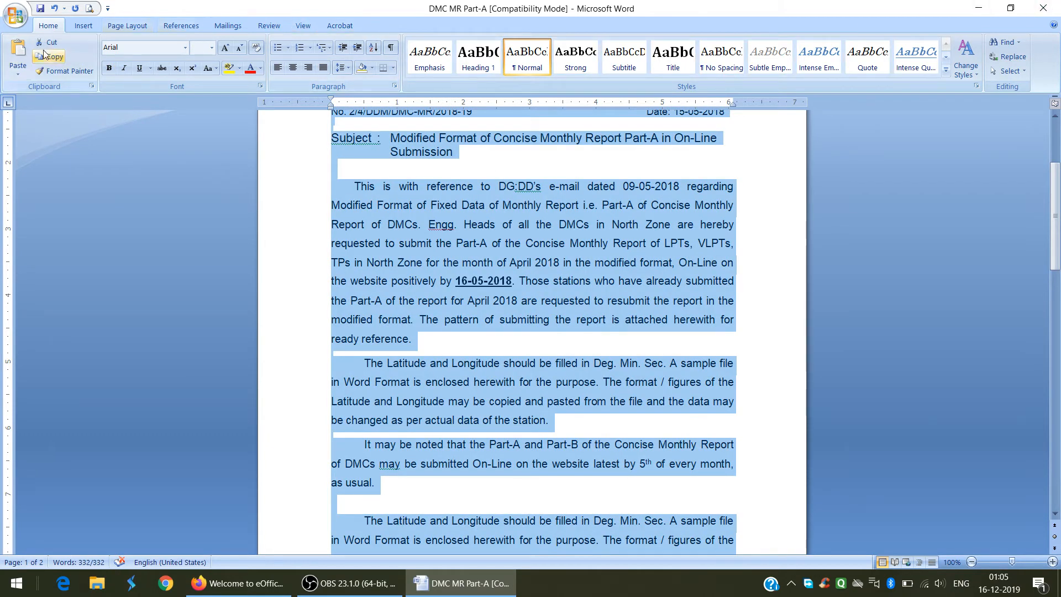
{"action": "left_click", "coordinate": [62, 58]}
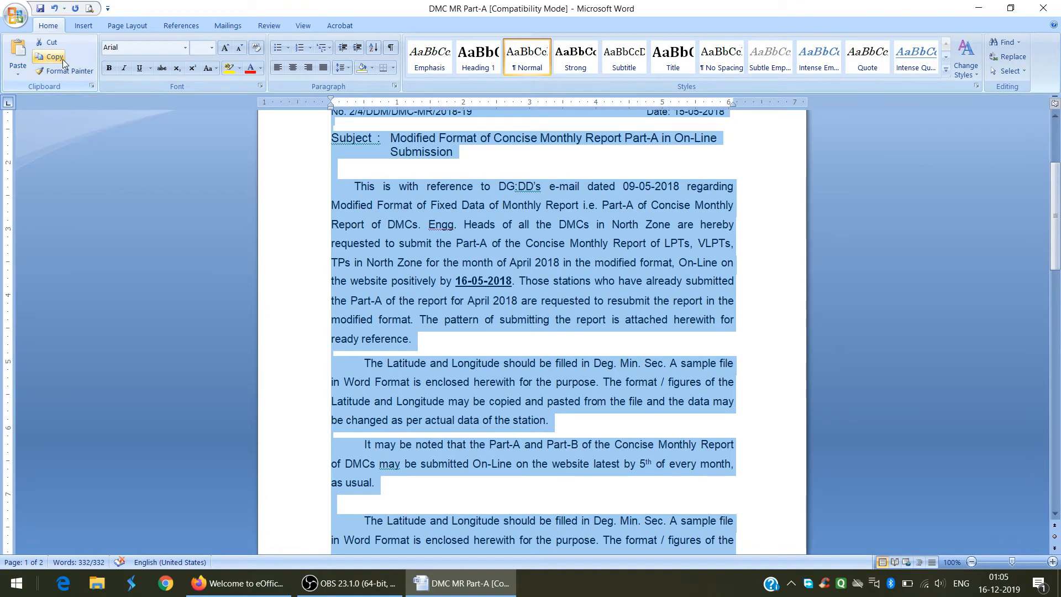
Step: Switch to eOffice eFile in Firefox and paste the copied letter into the empty New Draft editor
{"action": "left_click", "coordinate": [239, 583]}
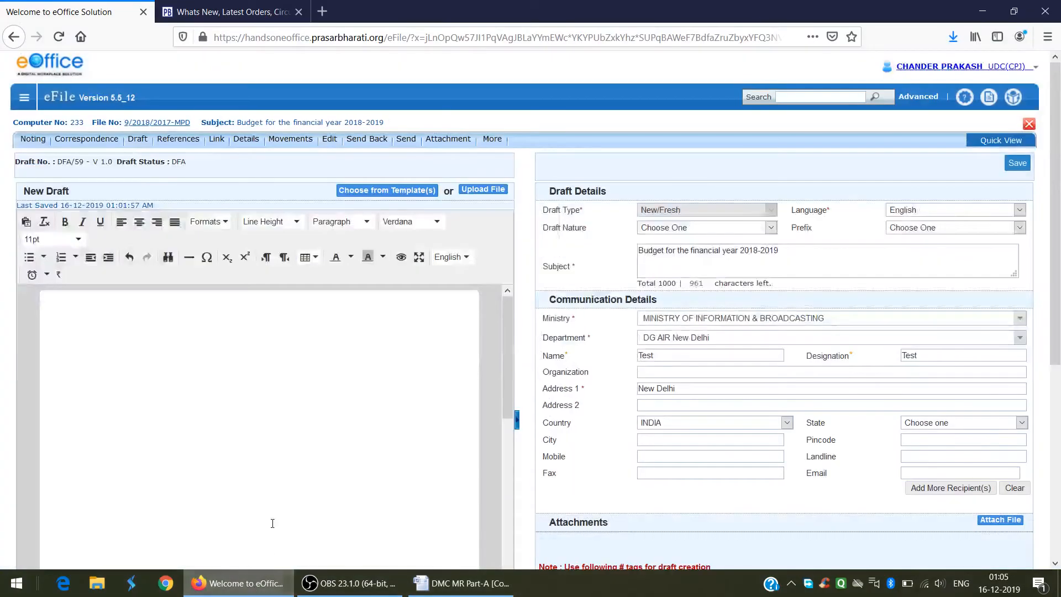
{"action": "left_click", "coordinate": [137, 315]}
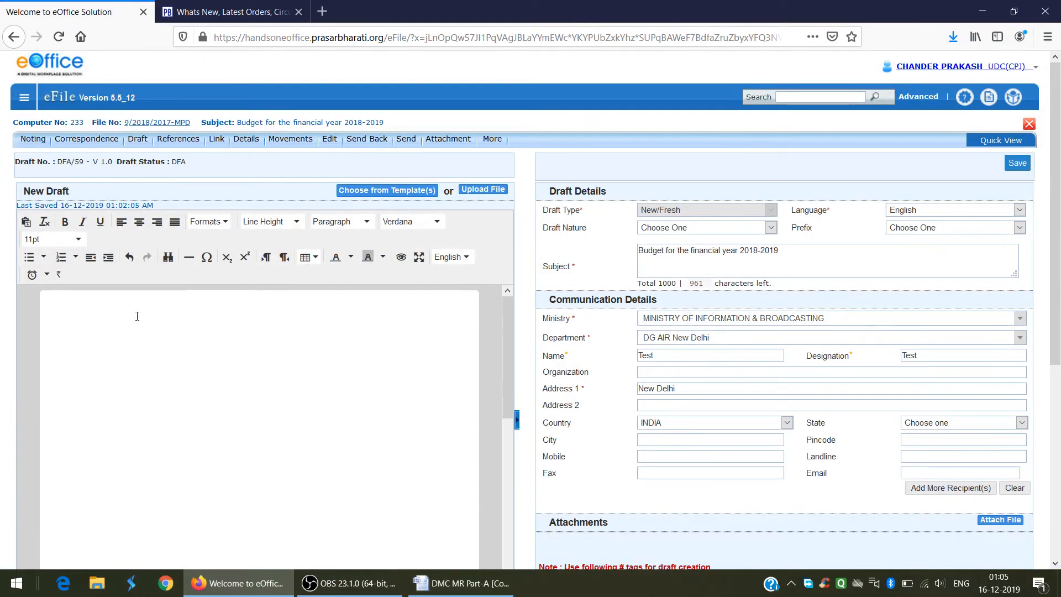
{"action": "right_click", "coordinate": [127, 326]}
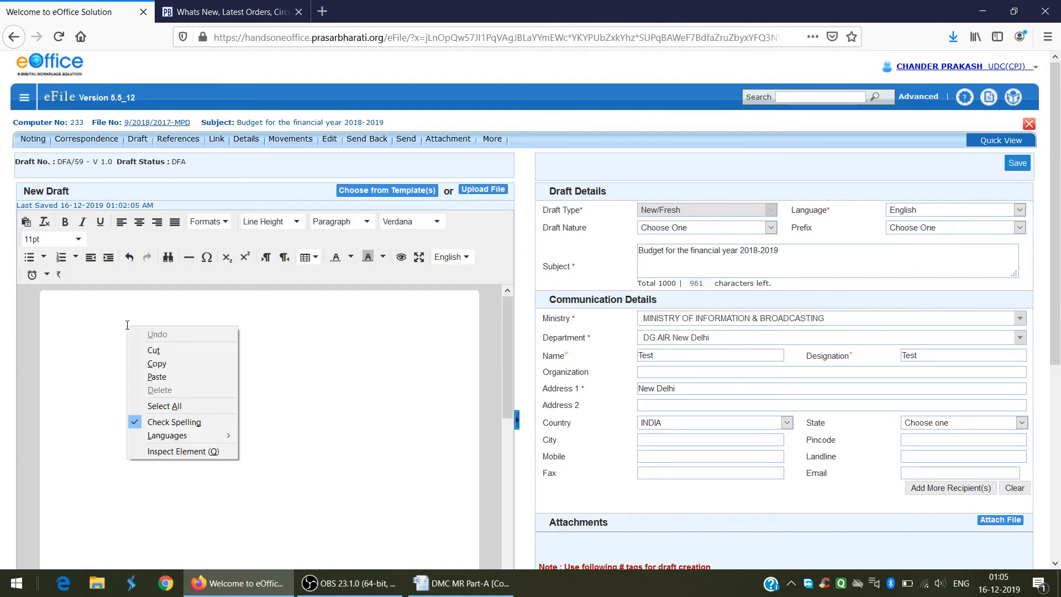
{"action": "left_click", "coordinate": [160, 378]}
Step: Check the pasted letter from the subject to the addressee lines and save the draft
{"action": "scroll", "coordinate": [164, 393], "scroll_direction": "up", "scroll_amount": 3}
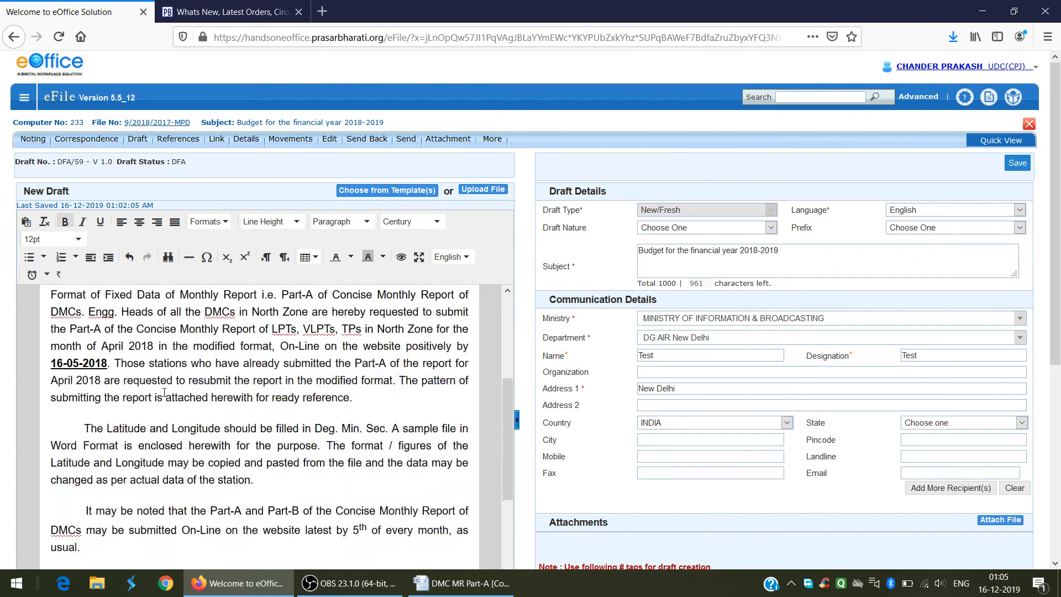
{"action": "scroll", "coordinate": [164, 393], "scroll_direction": "up", "scroll_amount": 3}
{"action": "scroll", "coordinate": [164, 392], "scroll_direction": "down", "scroll_amount": 10}
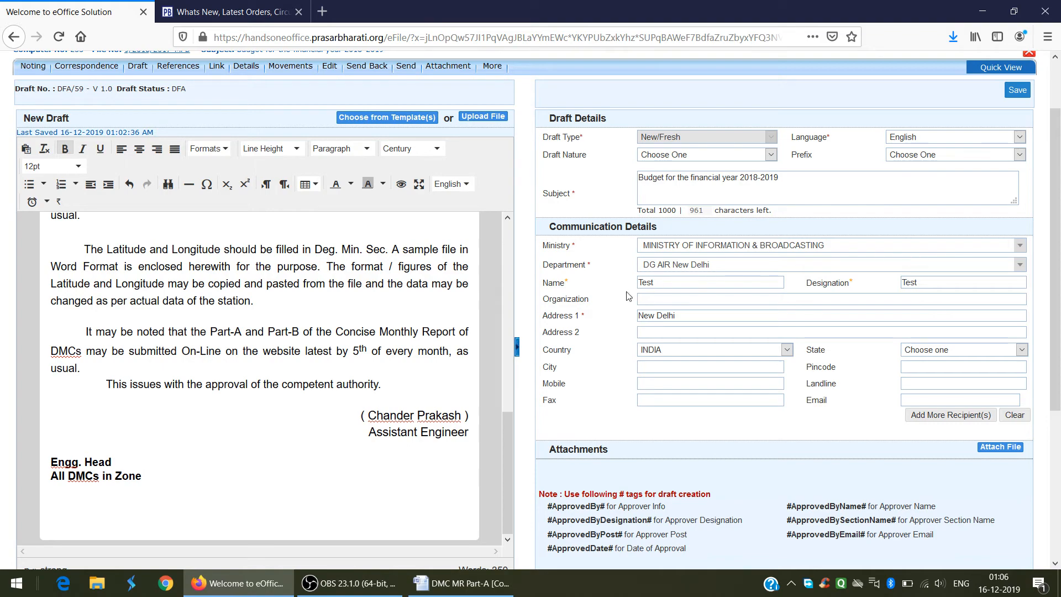
{"action": "scroll", "coordinate": [349, 355], "scroll_direction": "up", "scroll_amount": 15}
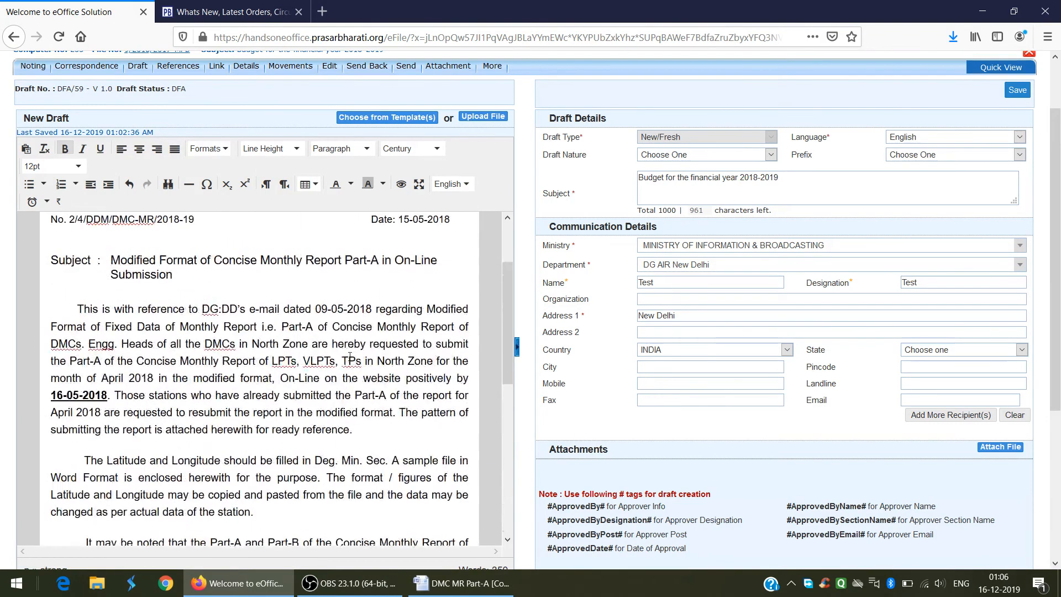
{"action": "left_click", "coordinate": [1020, 92]}
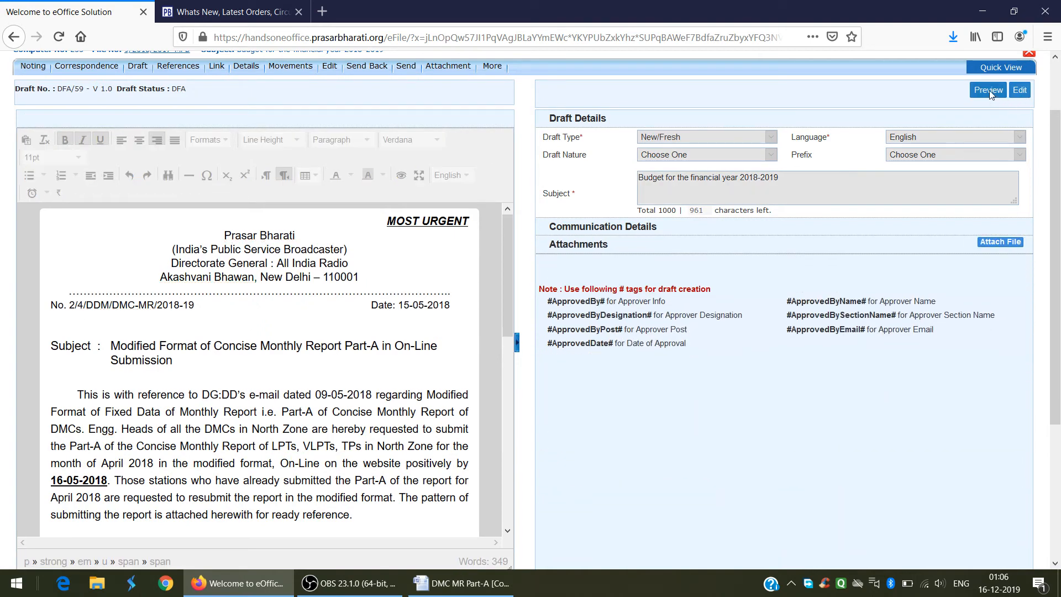
Step: Preview the saved draft by opening DFA.pdf with Adobe Acrobat 9.5
{"action": "scroll", "coordinate": [968, 135], "scroll_direction": "up", "scroll_amount": 2}
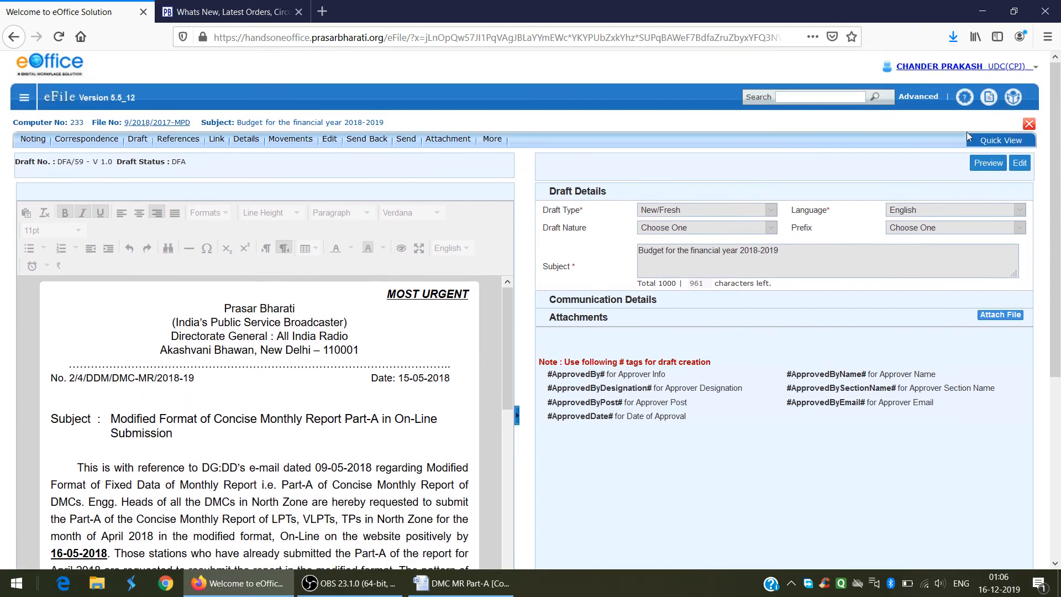
{"action": "left_click", "coordinate": [989, 163]}
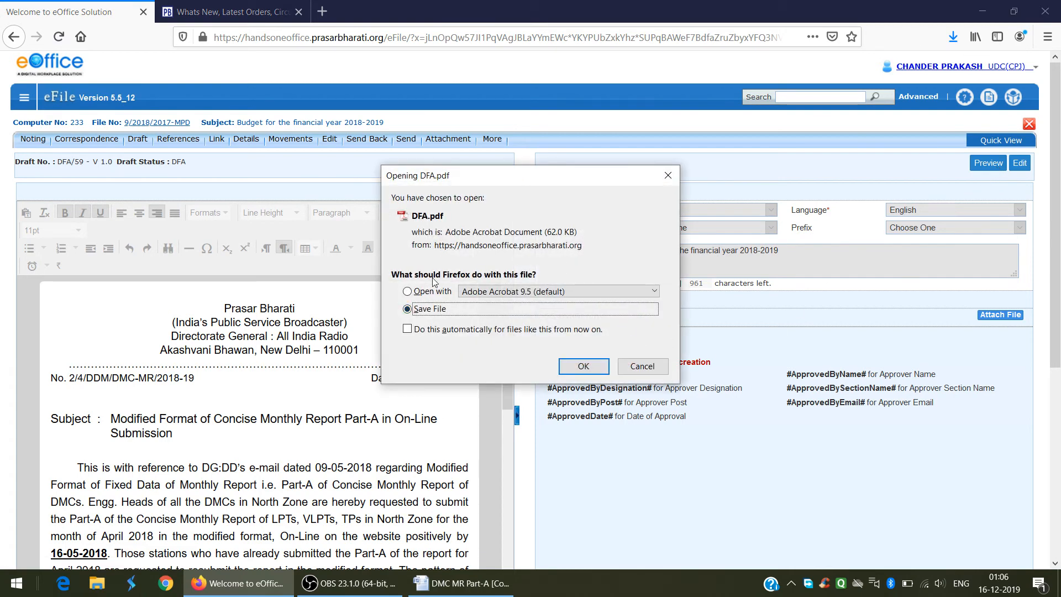
{"action": "left_click", "coordinate": [433, 292]}
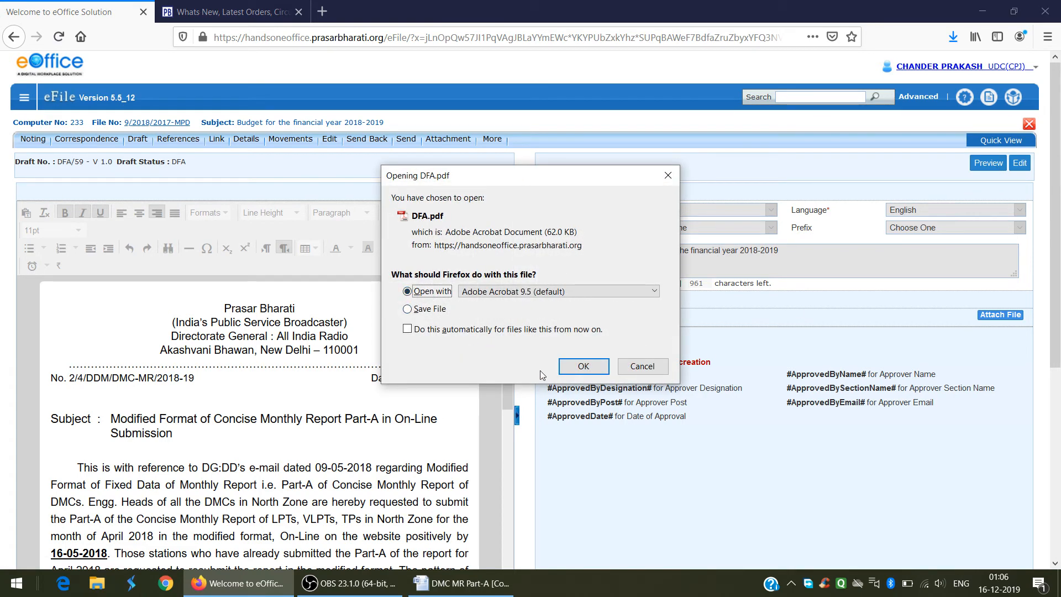
{"action": "left_click", "coordinate": [584, 367]}
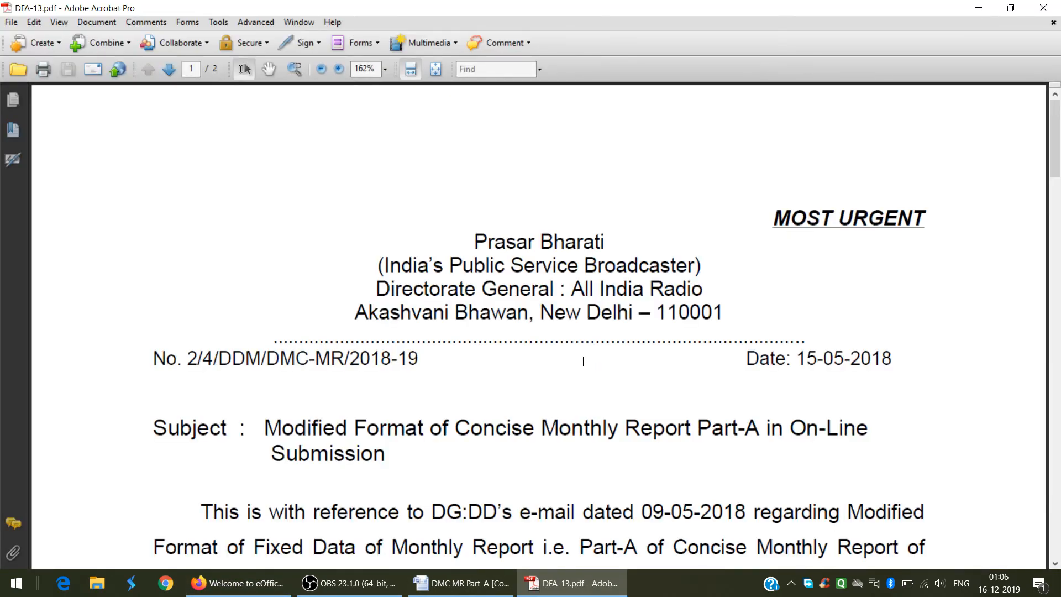
Step: Review the layout of both pages of the draft PDF from the letterhead to the addressee lines, and close it
{"action": "scroll", "coordinate": [586, 365], "scroll_direction": "down", "scroll_amount": 10}
{"action": "scroll", "coordinate": [580, 362], "scroll_direction": "down", "scroll_amount": 12}
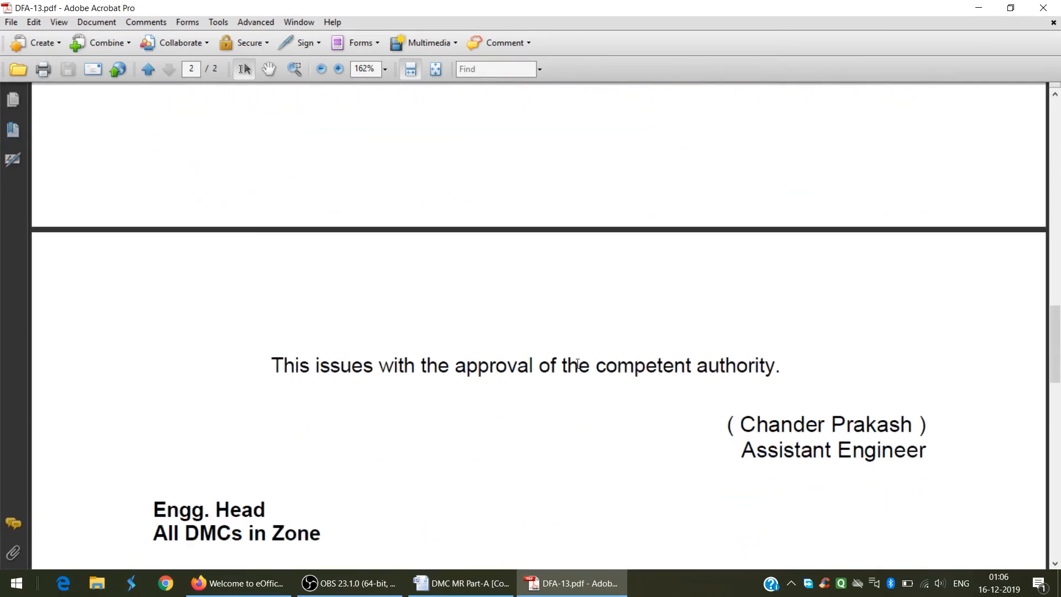
{"action": "scroll", "coordinate": [576, 363], "scroll_direction": "up", "scroll_amount": 15}
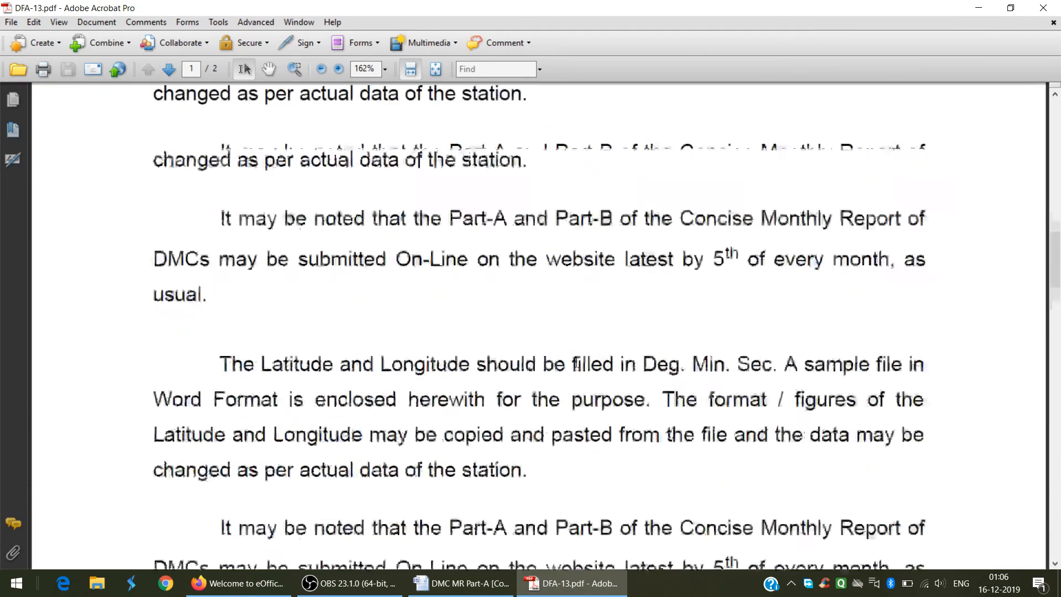
{"action": "scroll", "coordinate": [576, 362], "scroll_direction": "up", "scroll_amount": 12}
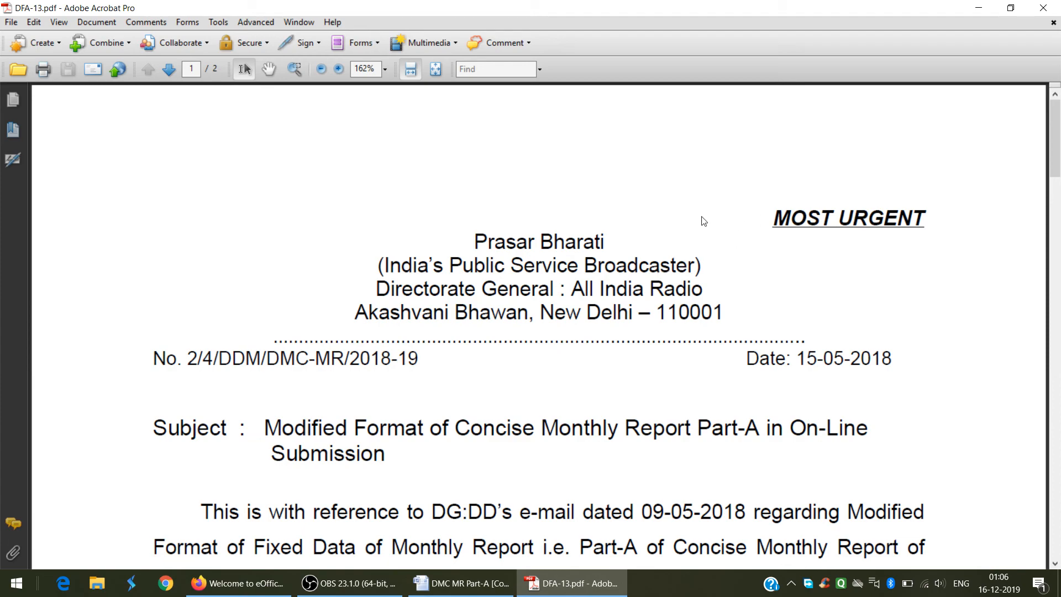
{"action": "scroll", "coordinate": [699, 228], "scroll_direction": "down", "scroll_amount": 10}
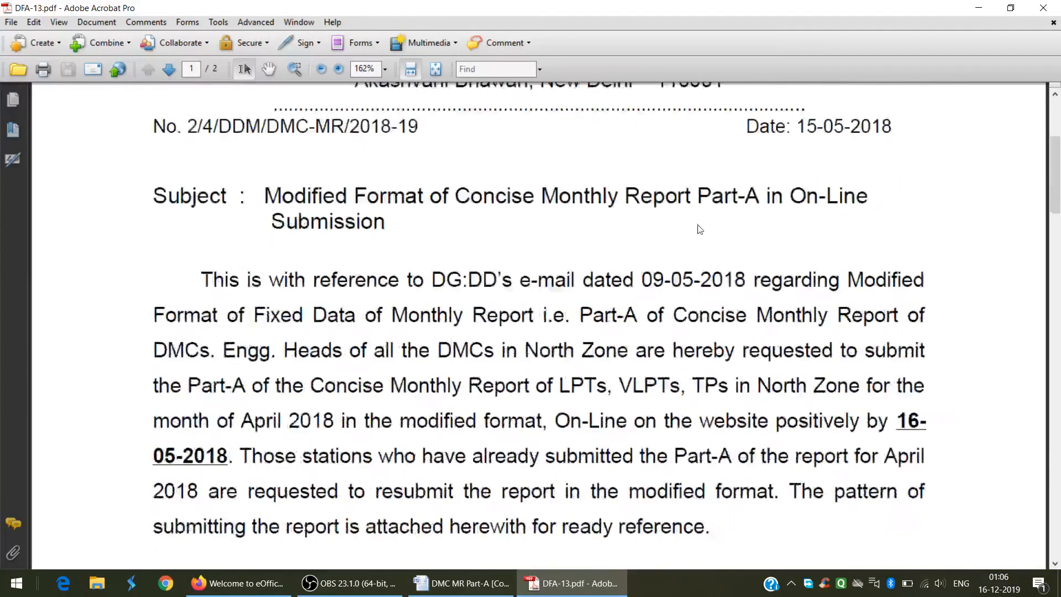
{"action": "scroll", "coordinate": [697, 224], "scroll_direction": "down", "scroll_amount": 8}
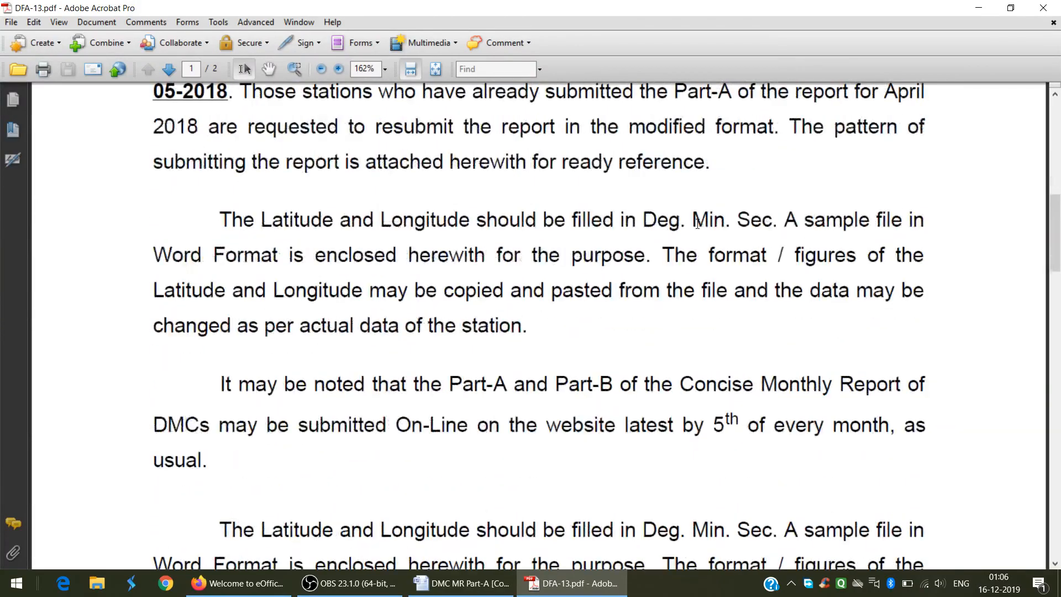
{"action": "scroll", "coordinate": [697, 223], "scroll_direction": "down", "scroll_amount": 12}
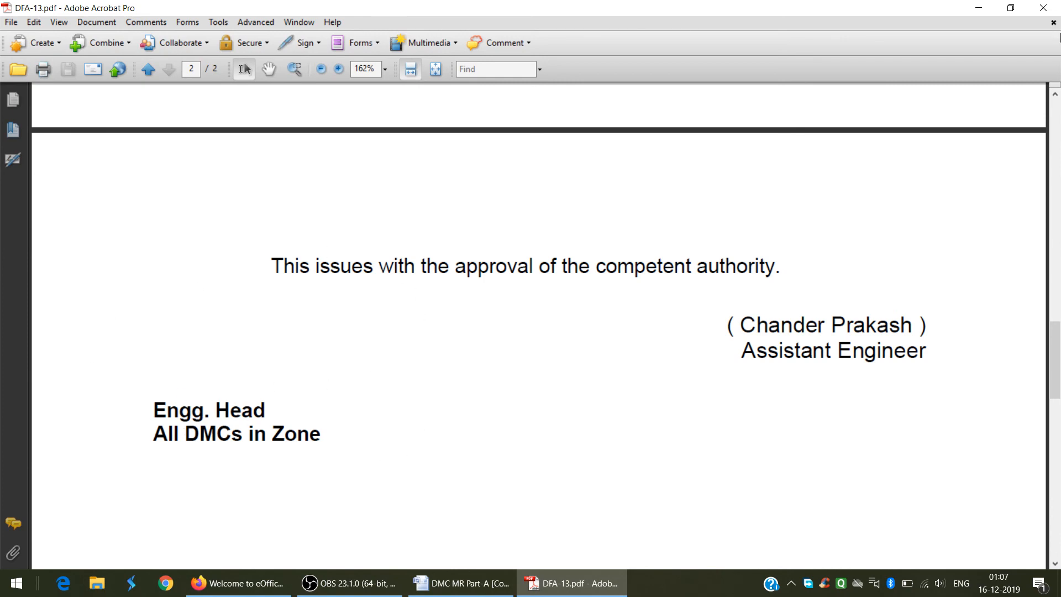
{"action": "left_click", "coordinate": [1055, 7]}
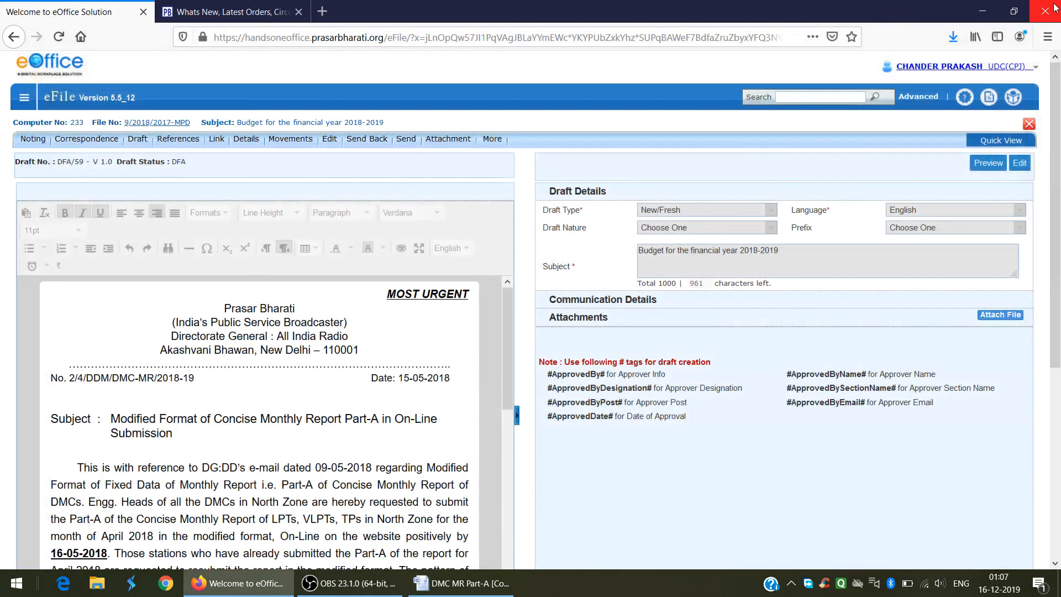